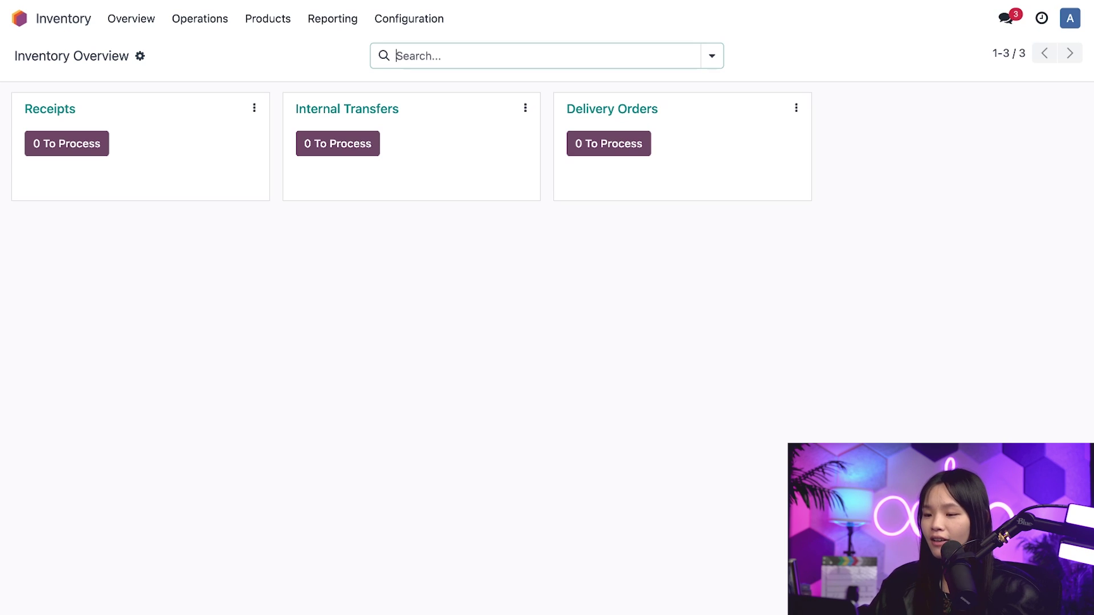
- Enable and save the Product Packagings option in Inventory settings, then go to Products
{"action": "left_click", "coordinate": [416, 20]}
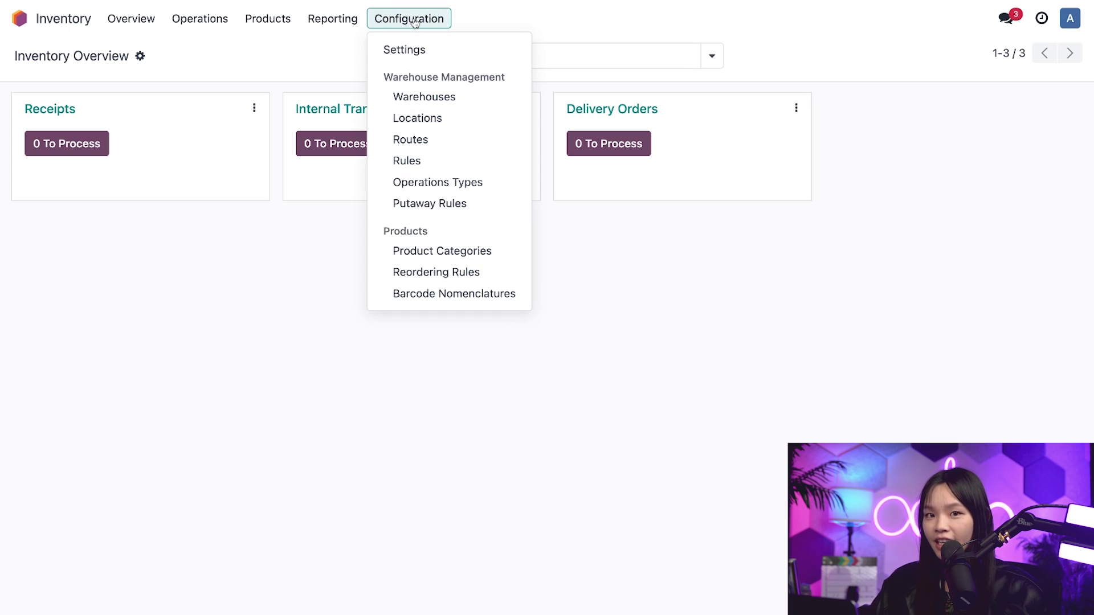
{"action": "left_click", "coordinate": [442, 49]}
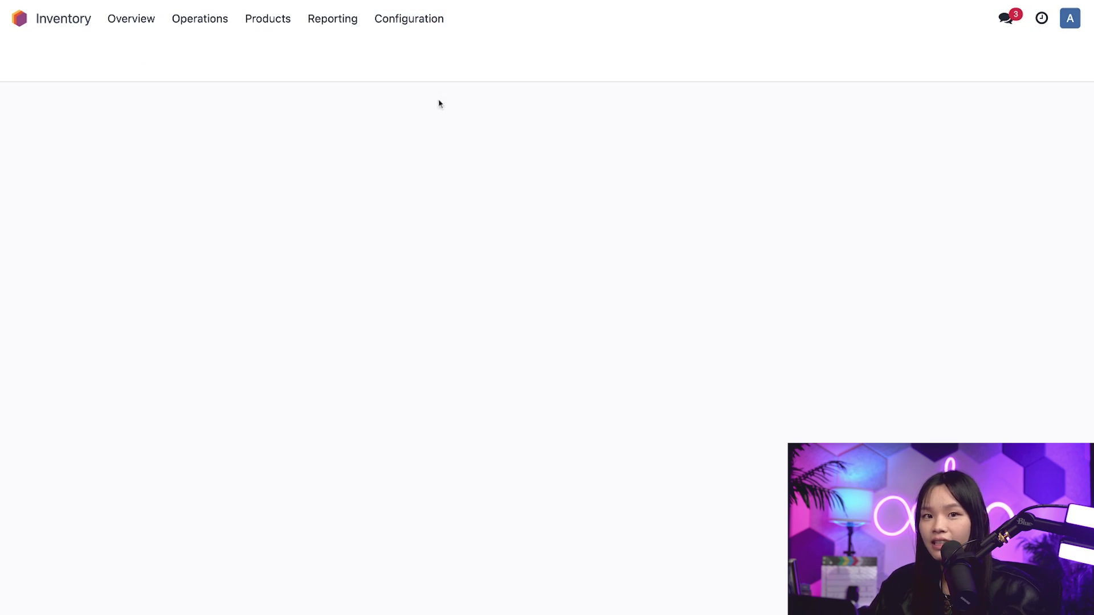
{"action": "scroll", "coordinate": [464, 210], "scroll_direction": "down", "scroll_amount": 10}
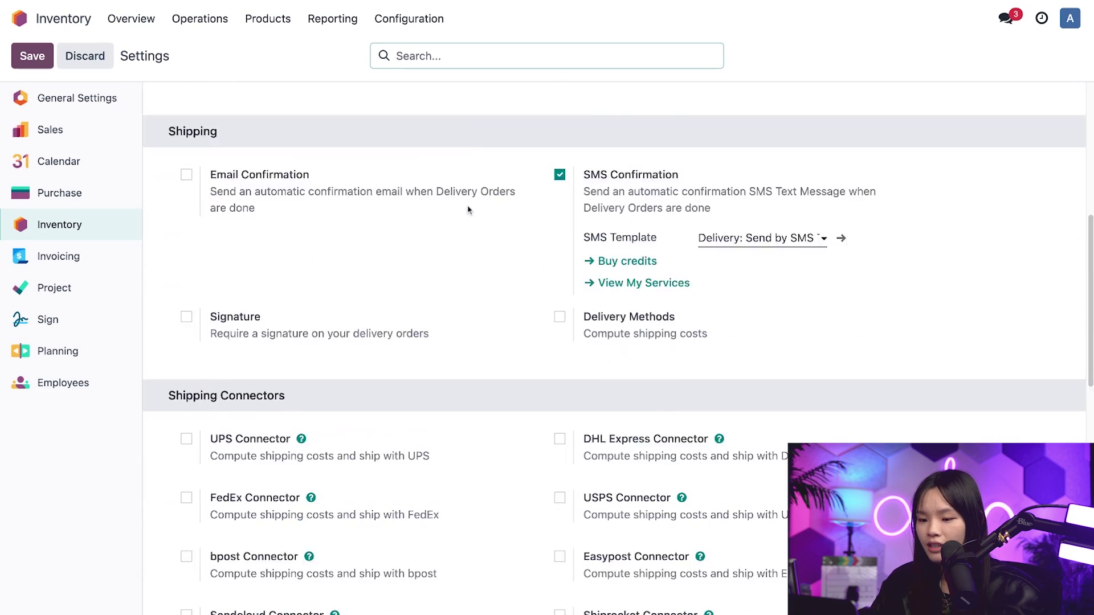
{"action": "scroll", "coordinate": [467, 209], "scroll_direction": "down", "scroll_amount": 10}
{"action": "scroll", "coordinate": [466, 208], "scroll_direction": "up", "scroll_amount": 3}
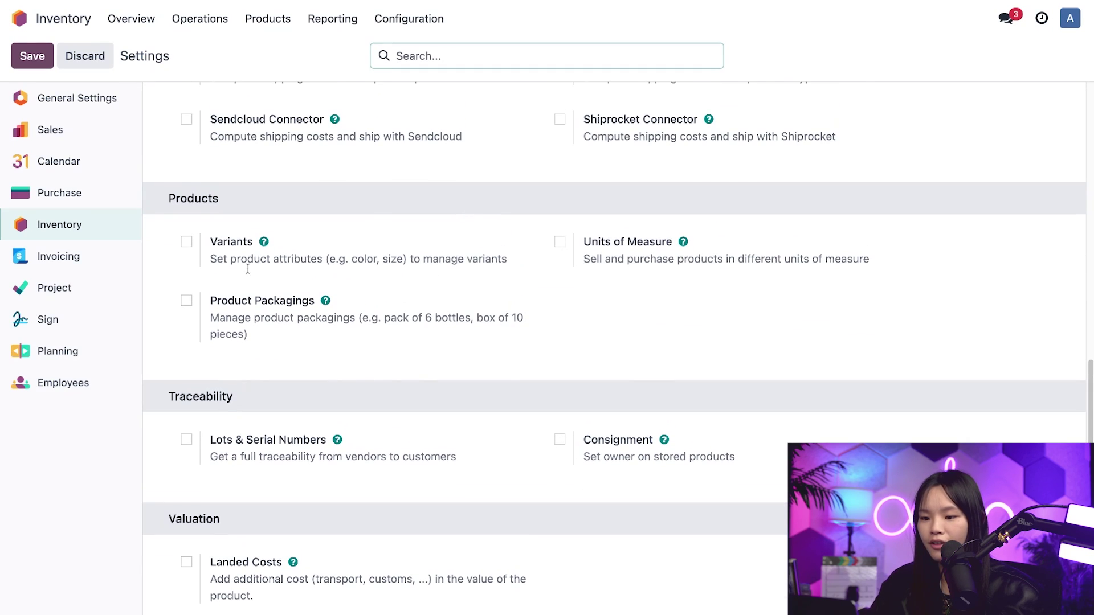
{"action": "left_click", "coordinate": [183, 300]}
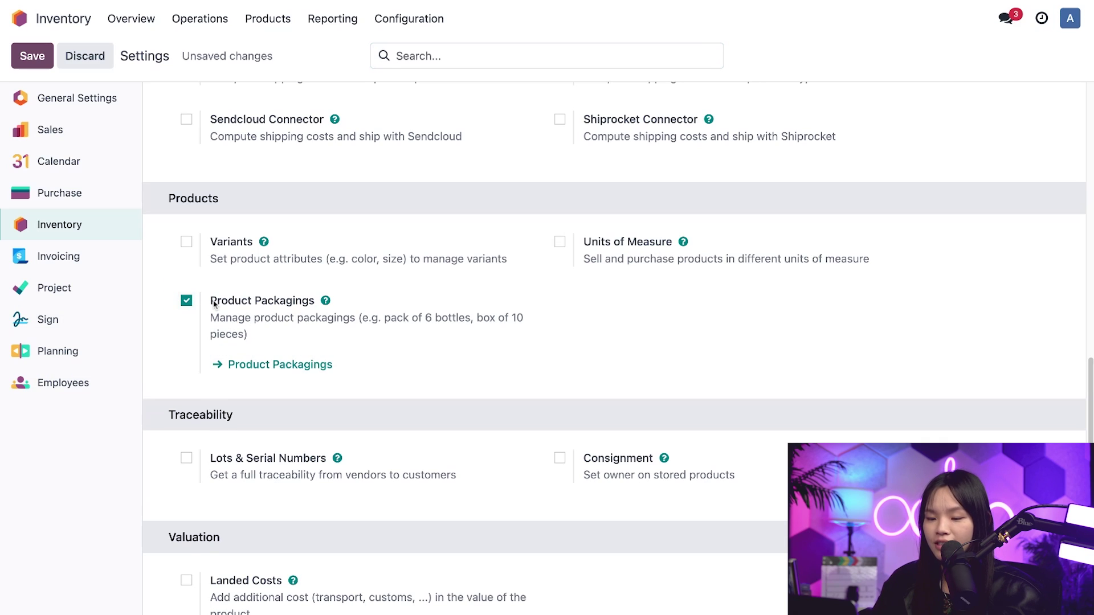
{"action": "left_click", "coordinate": [34, 56]}
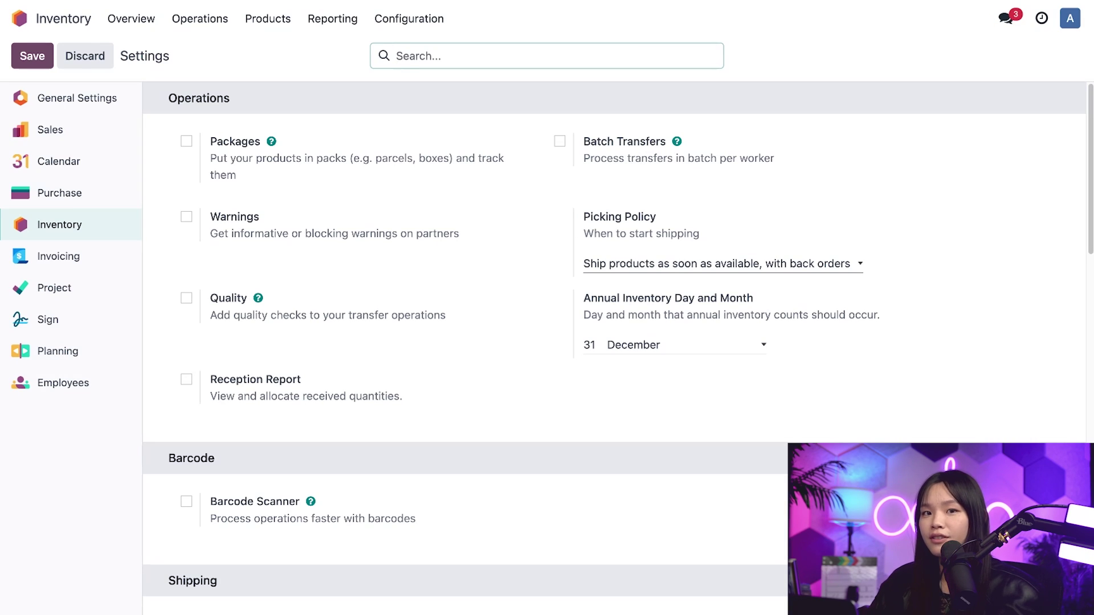
{"action": "left_click", "coordinate": [267, 19]}
- Open Stealthy Soda's Inventory tab and widen the Packaging table's Contained Quantity column
{"action": "left_click", "coordinate": [279, 49]}
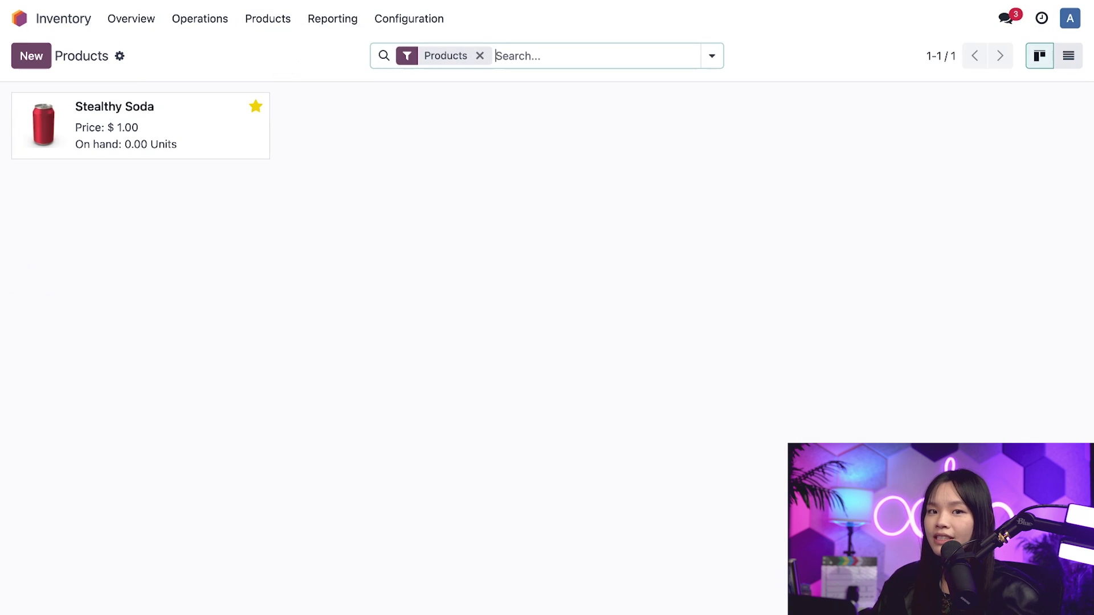
{"action": "left_click", "coordinate": [224, 132]}
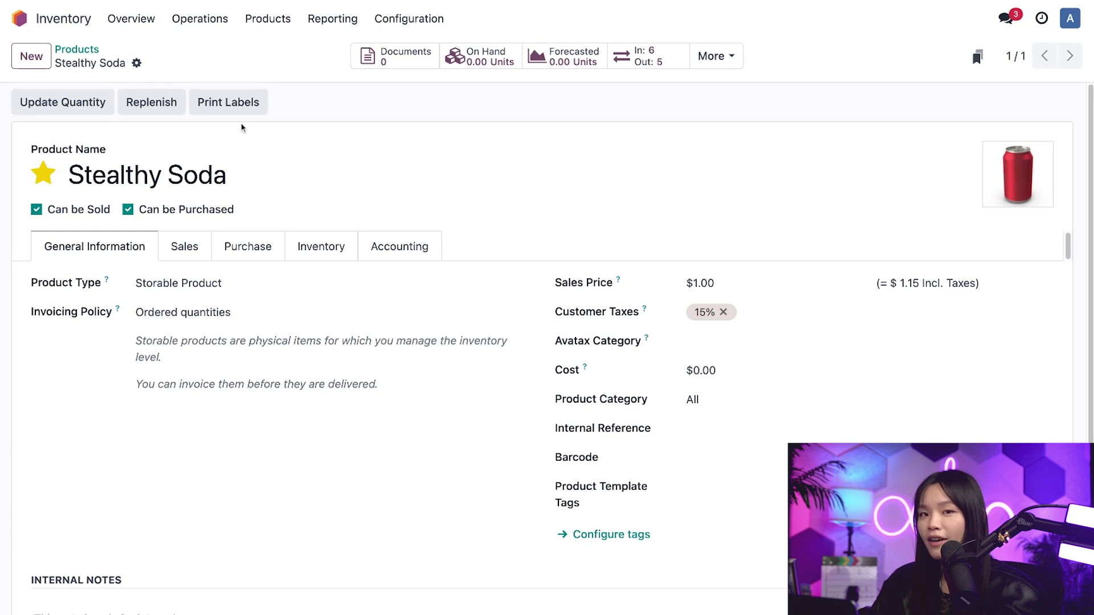
{"action": "left_click", "coordinate": [321, 251]}
{"action": "scroll", "coordinate": [323, 258], "scroll_direction": "down", "scroll_amount": 2}
{"action": "scroll", "coordinate": [323, 258], "scroll_direction": "down", "scroll_amount": 5}
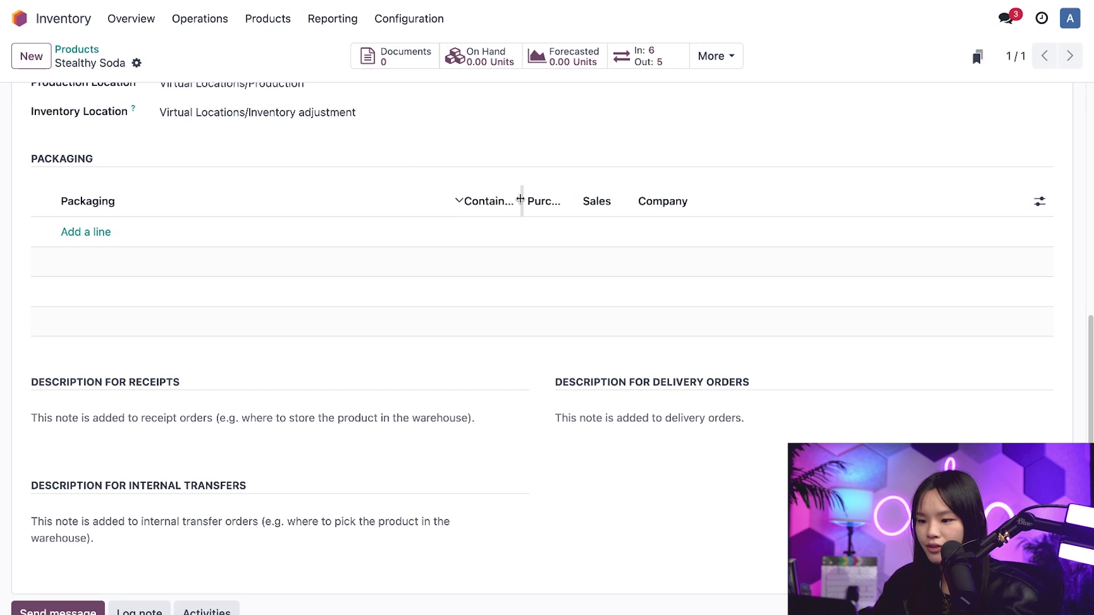
{"action": "left_click_drag", "start_coordinate": [520, 199], "coordinate": [649, 198]}
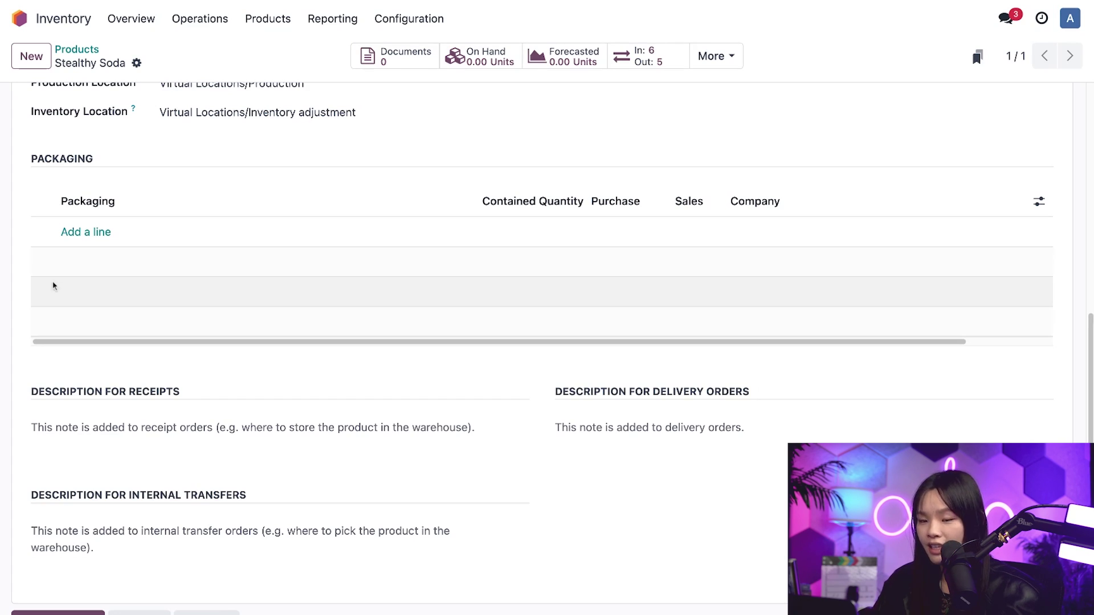
- Add a Six-pack packaging line containing 6 units to Stealthy Soda
{"action": "left_click", "coordinate": [83, 235]}
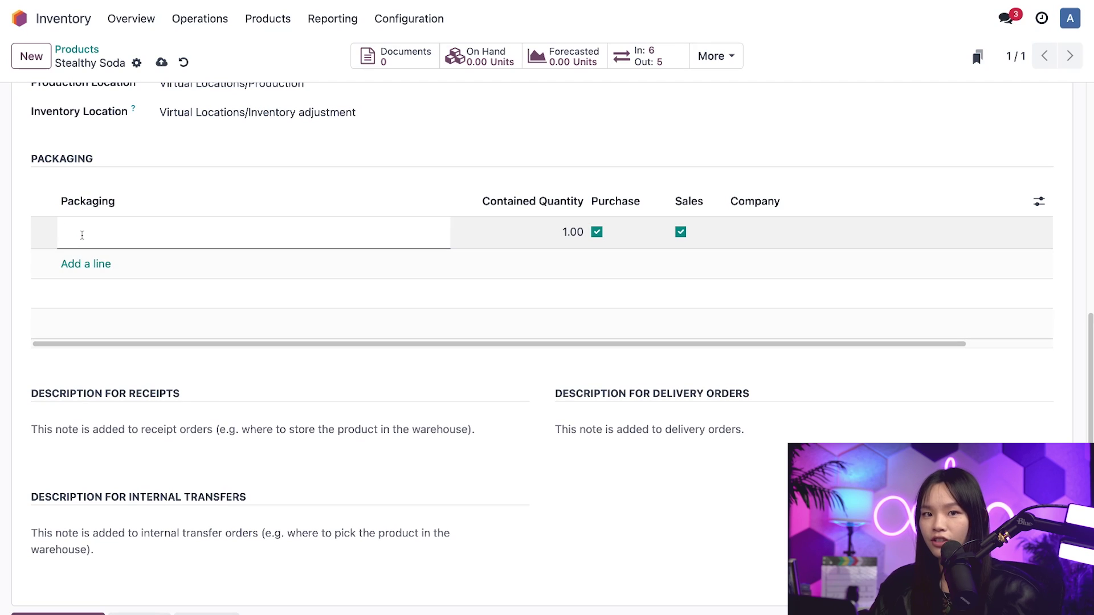
{"action": "type", "text": "Six"}
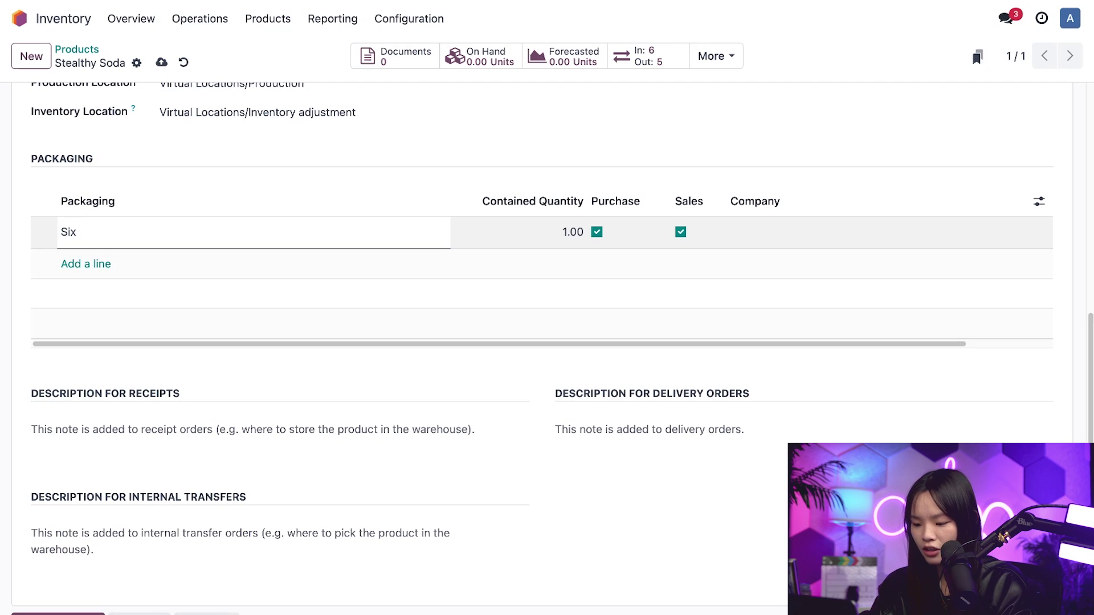
{"action": "type", "text": "-pack"}
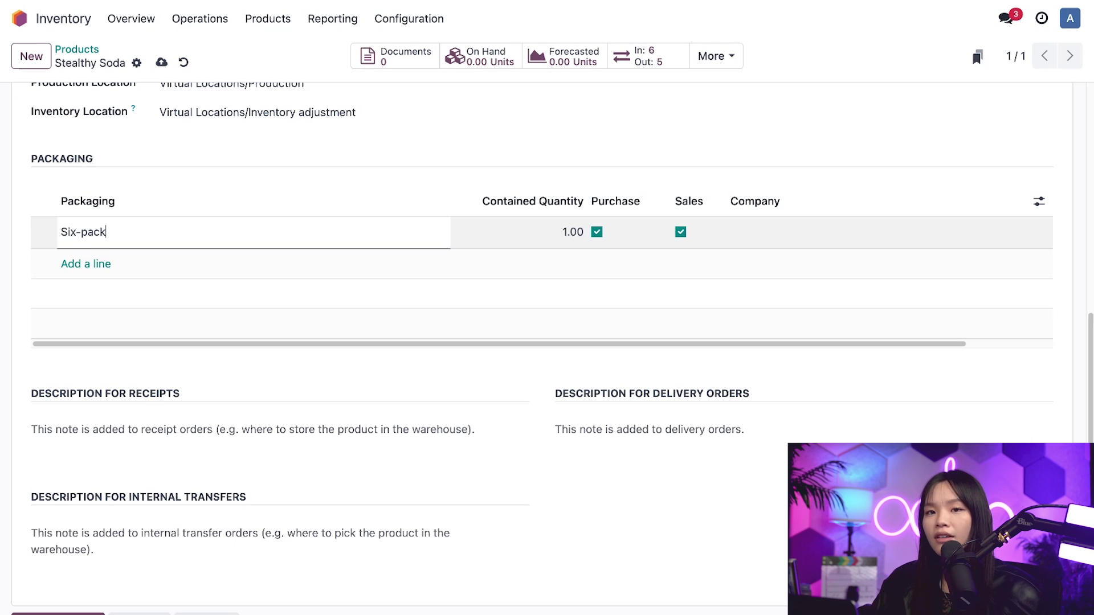
{"action": "left_click", "coordinate": [572, 232]}
{"action": "type", "text": "6"}
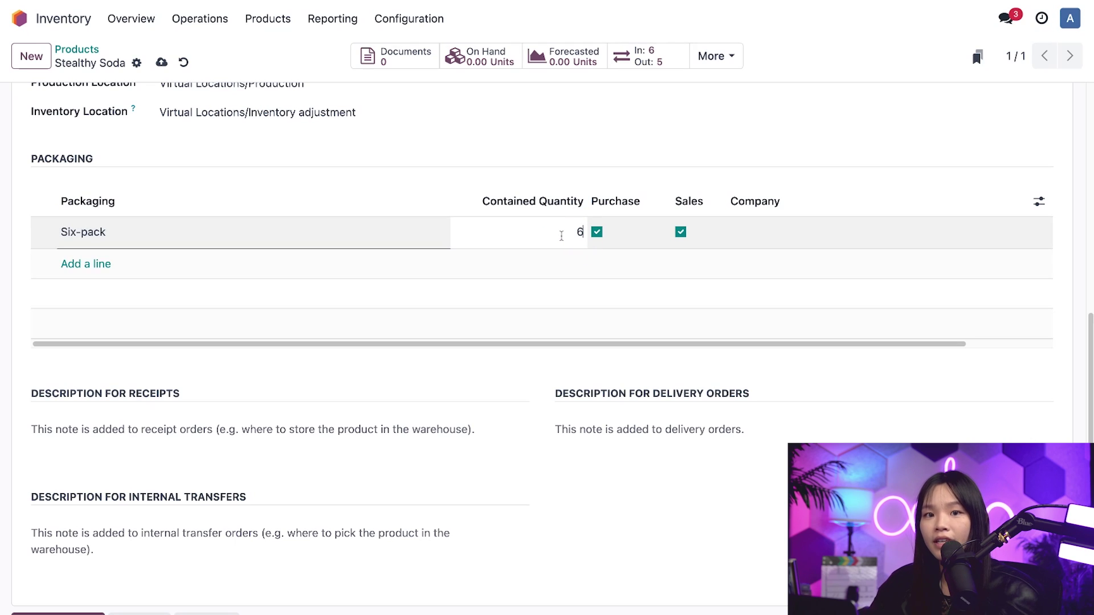
{"action": "left_click", "coordinate": [701, 171]}
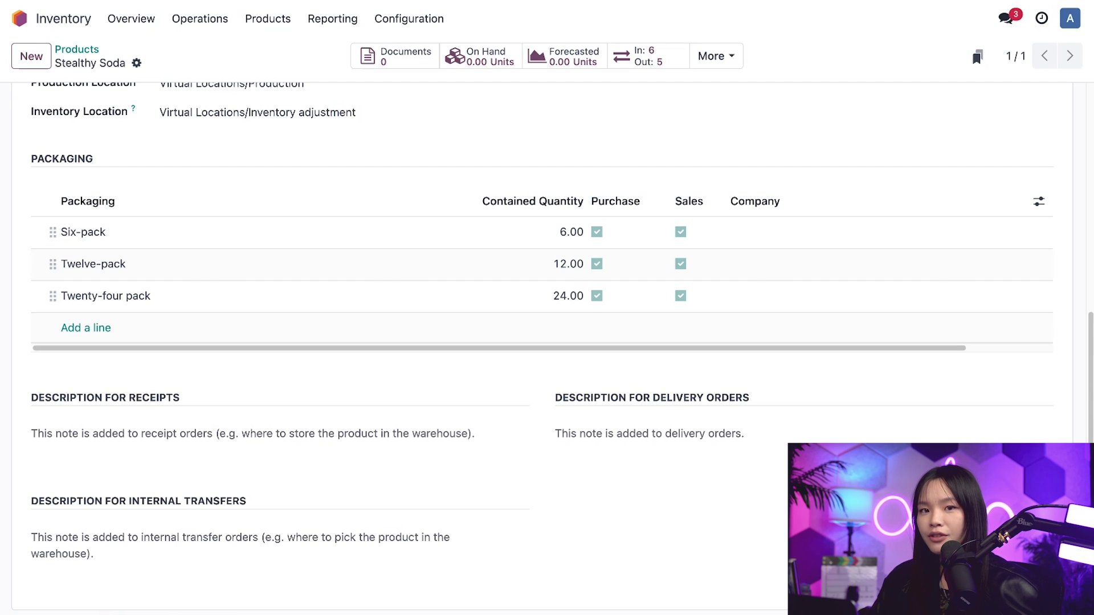
- Browse the Product Packagings list, view the Six-pack record, and discard a blank new packaging
{"action": "left_click", "coordinate": [434, 22]}
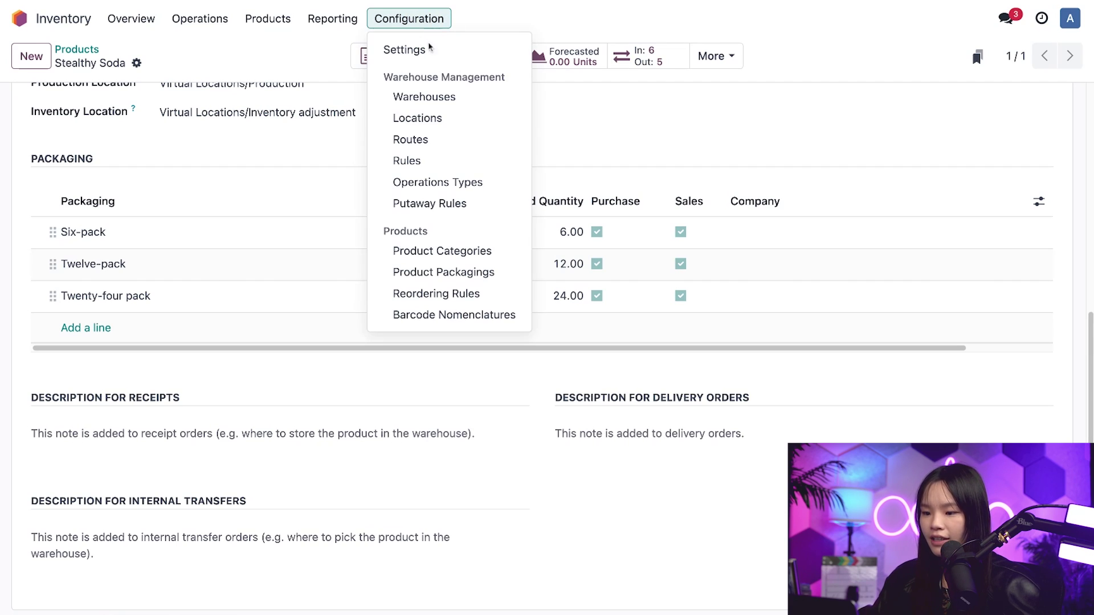
{"action": "left_click", "coordinate": [497, 272]}
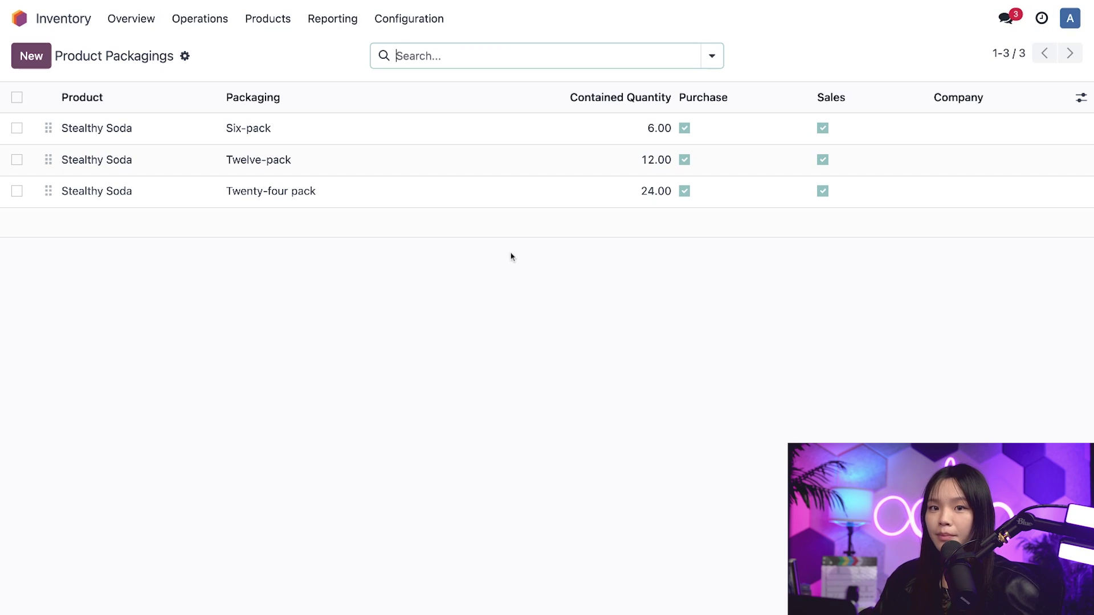
{"action": "left_click", "coordinate": [315, 136]}
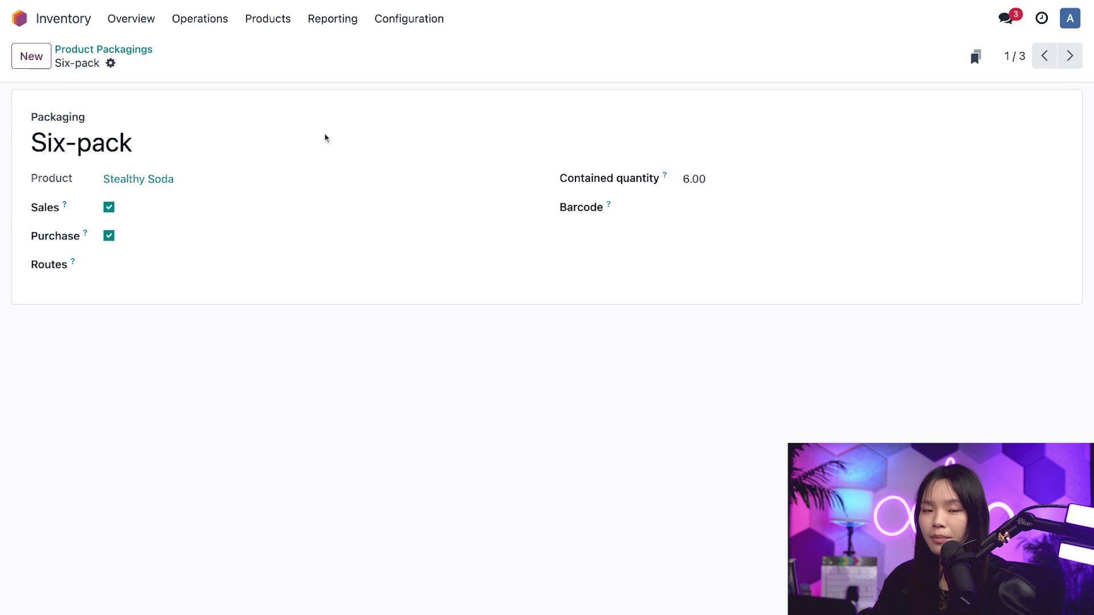
{"action": "left_click", "coordinate": [36, 55]}
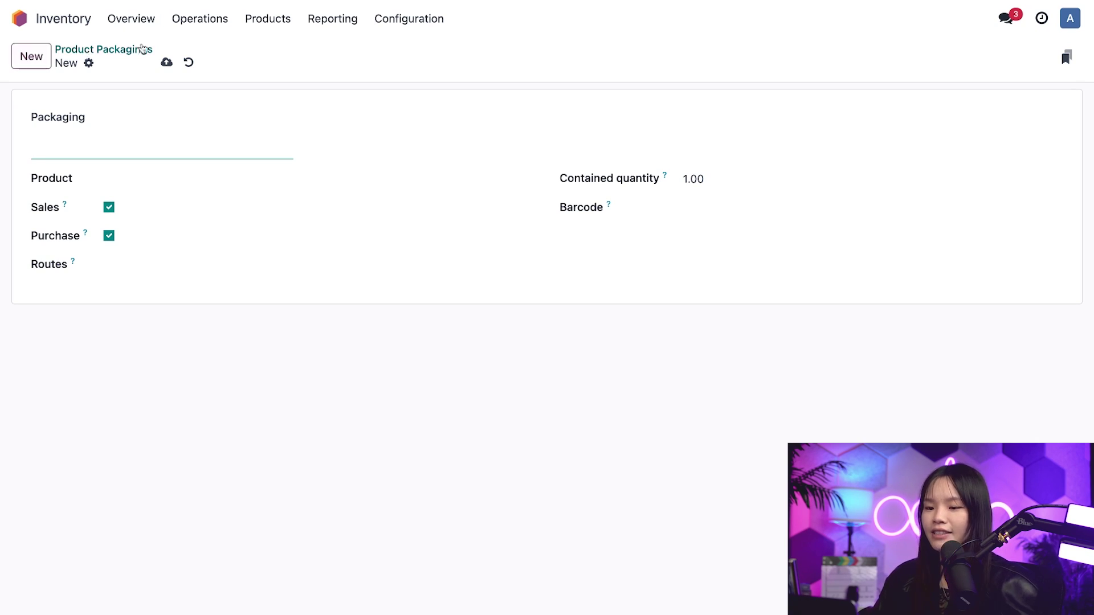
{"action": "left_click", "coordinate": [188, 62]}
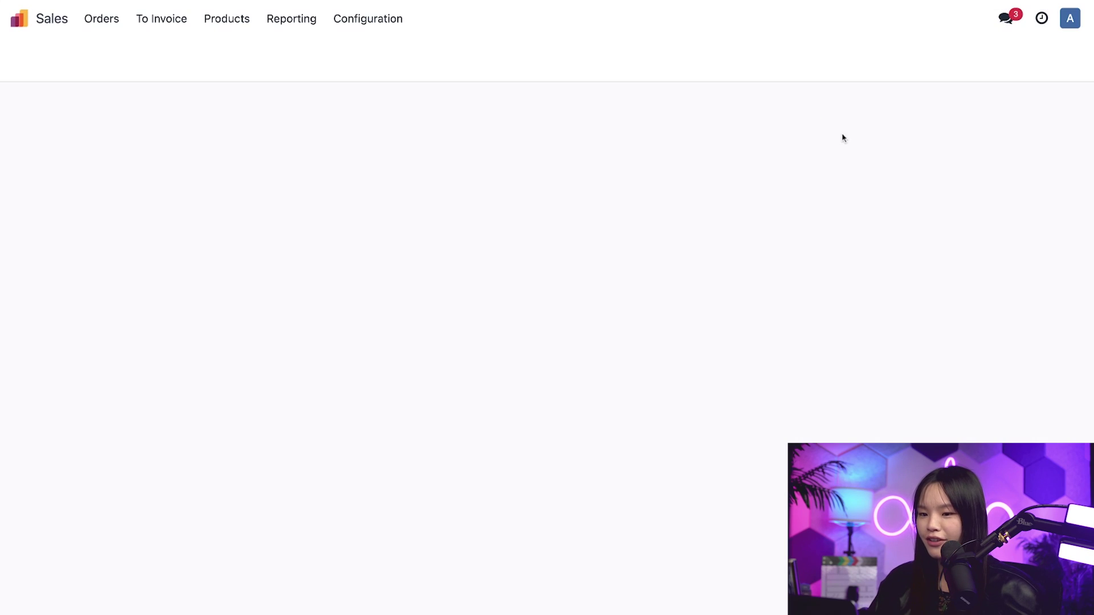
- Create a new quotation for customer Soda Addict with a Stealthy Soda line
{"action": "left_click", "coordinate": [31, 54]}
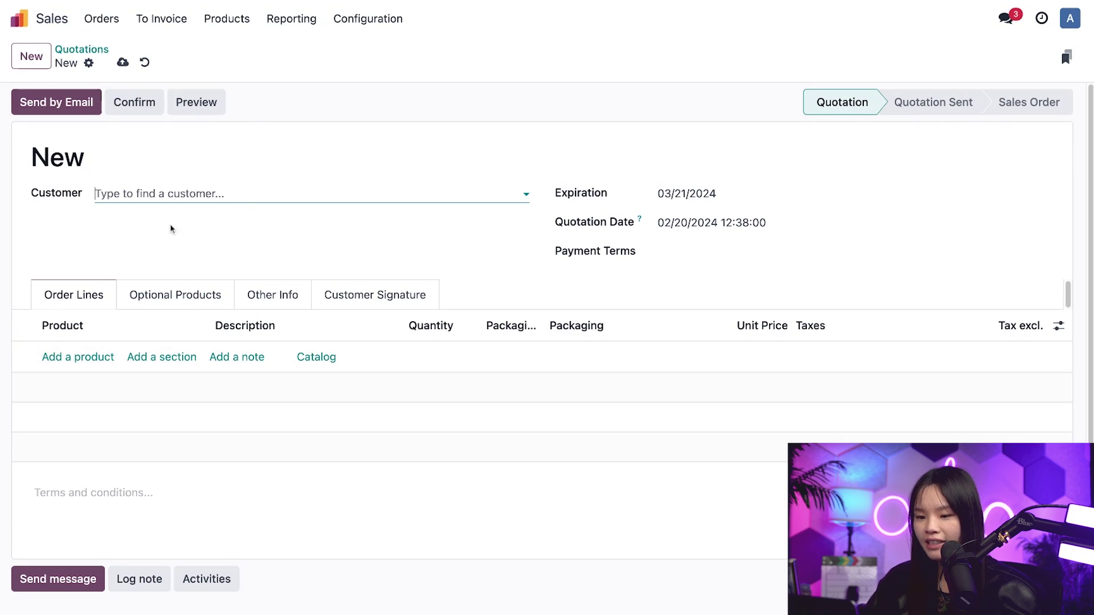
{"action": "left_click", "coordinate": [168, 197]}
{"action": "left_click", "coordinate": [168, 221]}
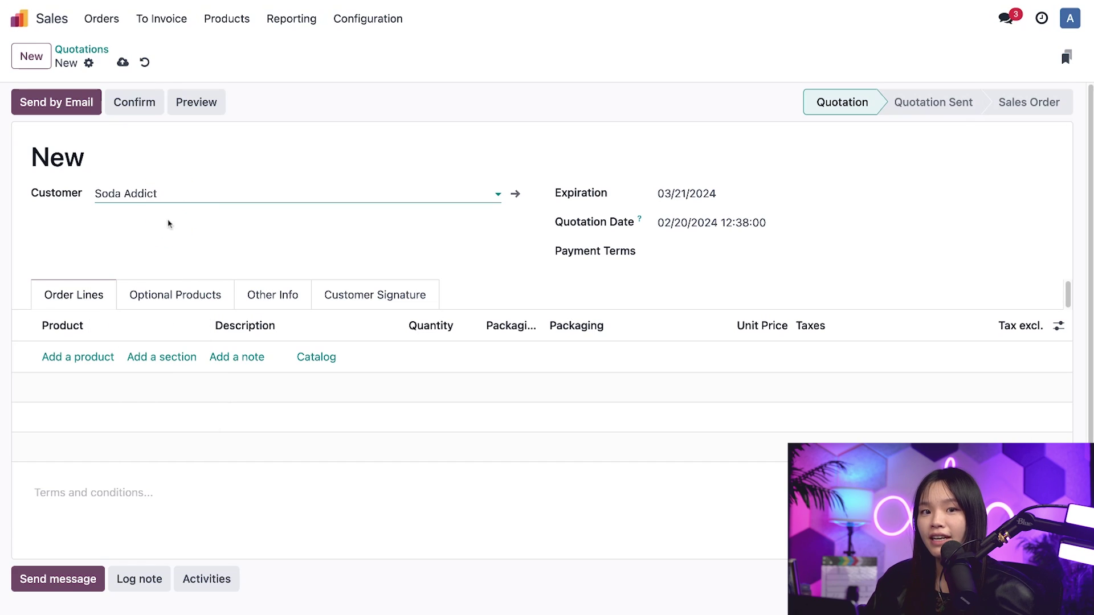
{"action": "left_click", "coordinate": [74, 357]}
{"action": "left_click", "coordinate": [109, 389]}
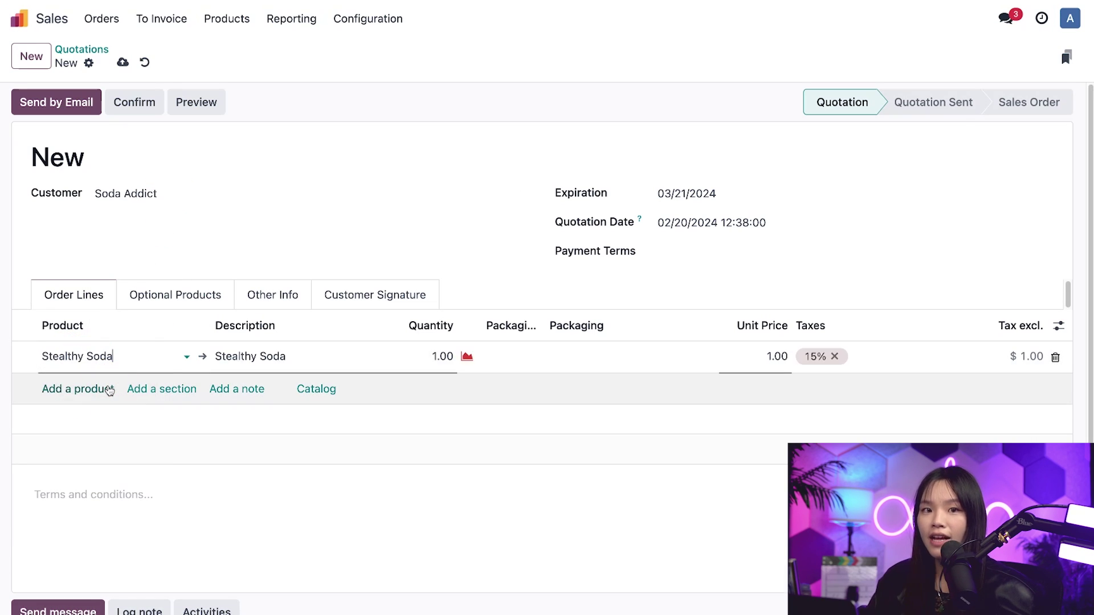
- Adjust the Stealthy Soda quantity through 6 and 12 to a final 18 units, $18.00
{"action": "left_click", "coordinate": [433, 358]}
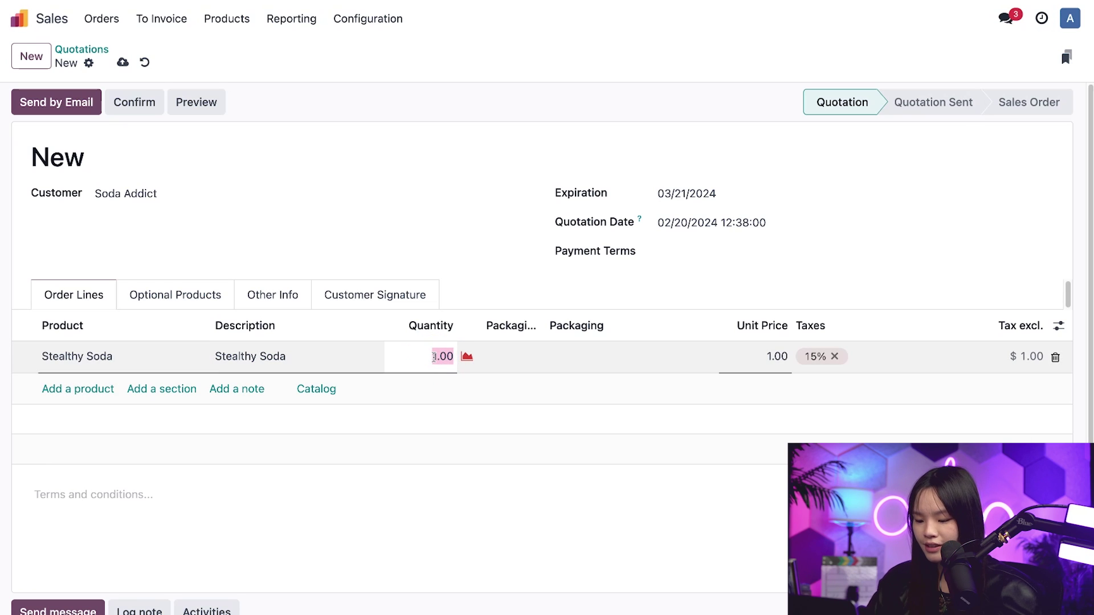
{"action": "type", "text": "6"}
{"action": "left_click", "coordinate": [482, 263]}
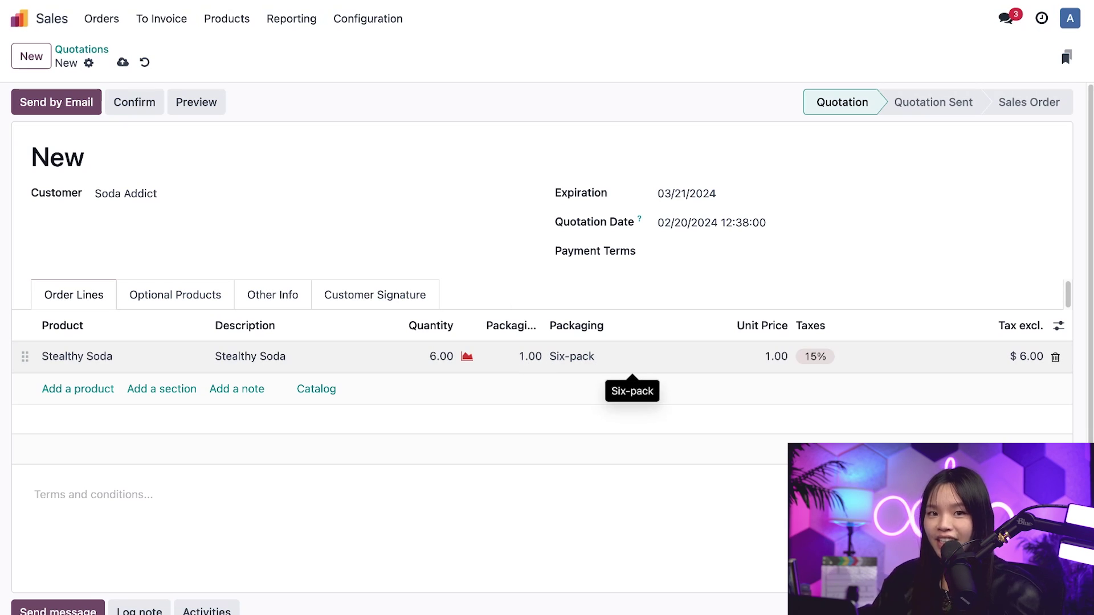
{"action": "left_click", "coordinate": [431, 359]}
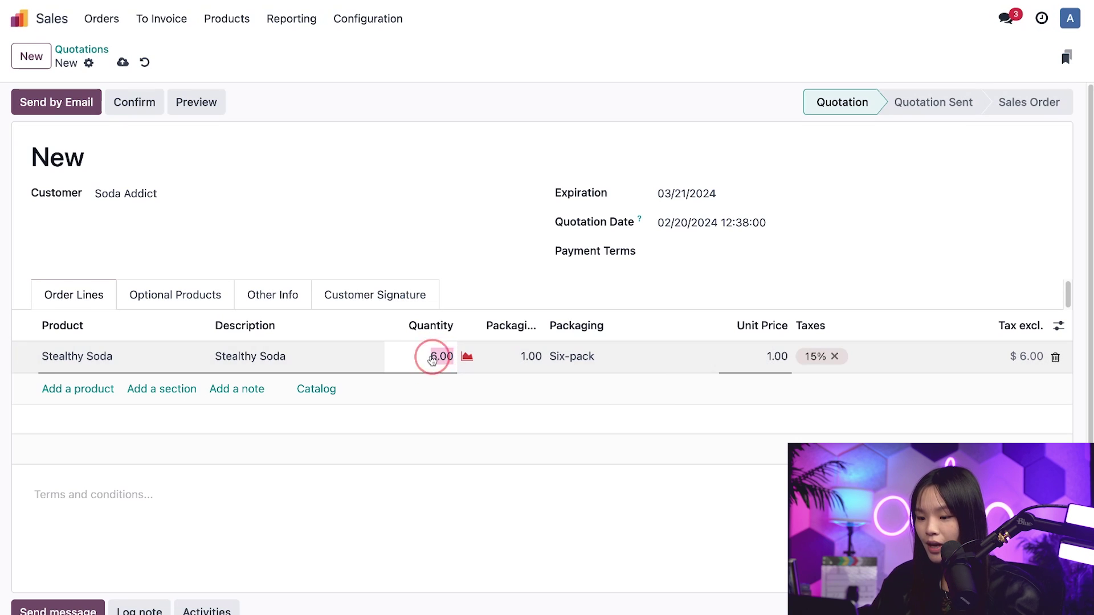
{"action": "type", "text": "12"}
{"action": "left_click", "coordinate": [581, 275]}
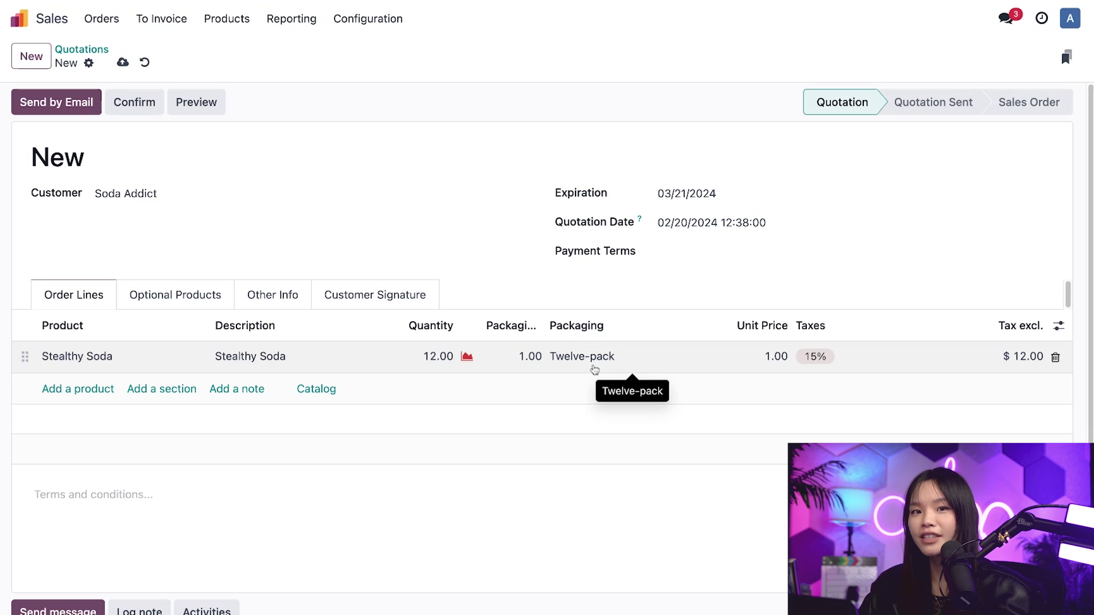
{"action": "left_click", "coordinate": [437, 358]}
{"action": "type", "text": "18"}
{"action": "left_click", "coordinate": [477, 291]}
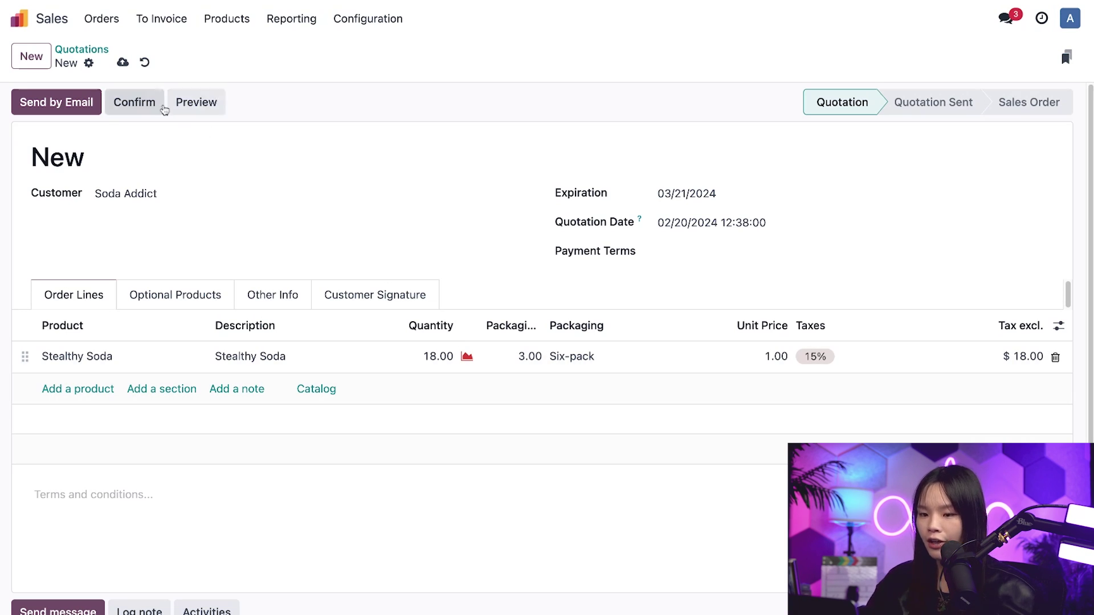
- Confirm the quotation as sales order S00006 and review the soda line's stock forecast
{"action": "left_click", "coordinate": [134, 102]}
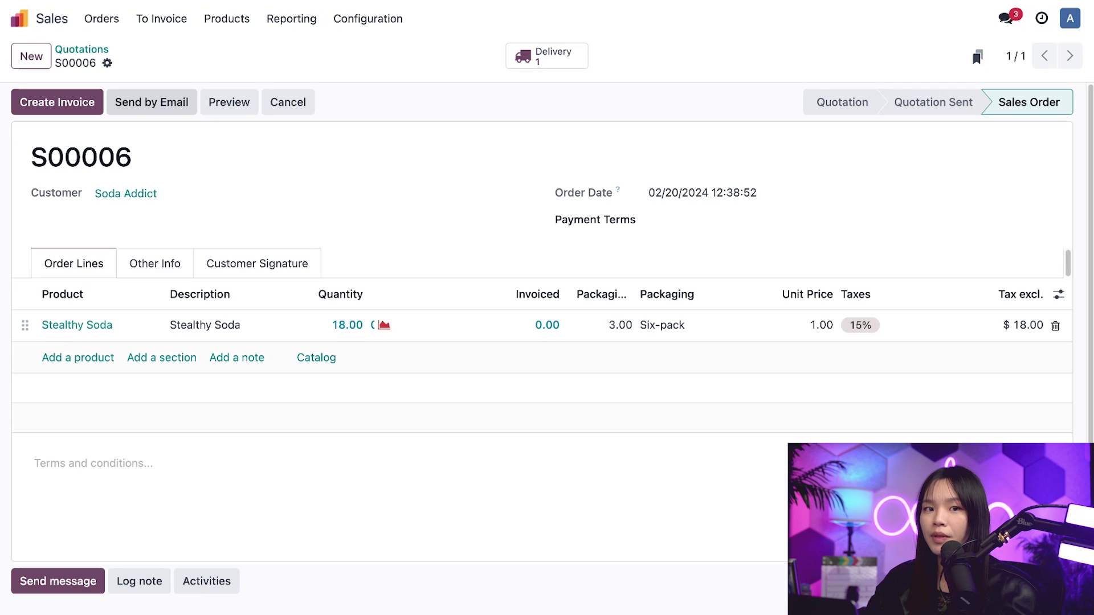
{"action": "left_click", "coordinate": [383, 325]}
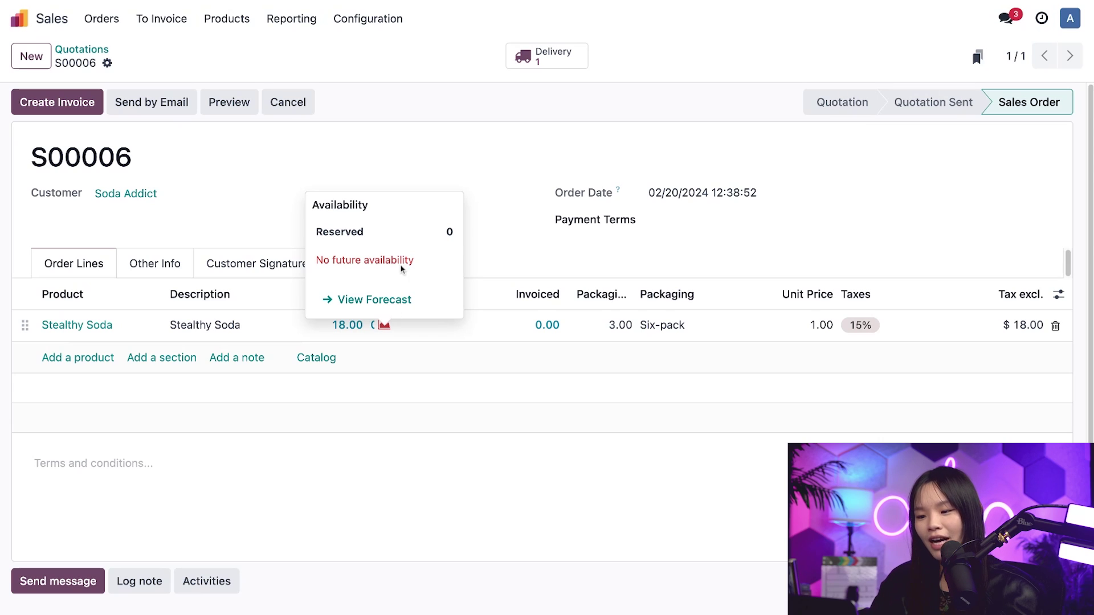
{"action": "left_click", "coordinate": [489, 242]}
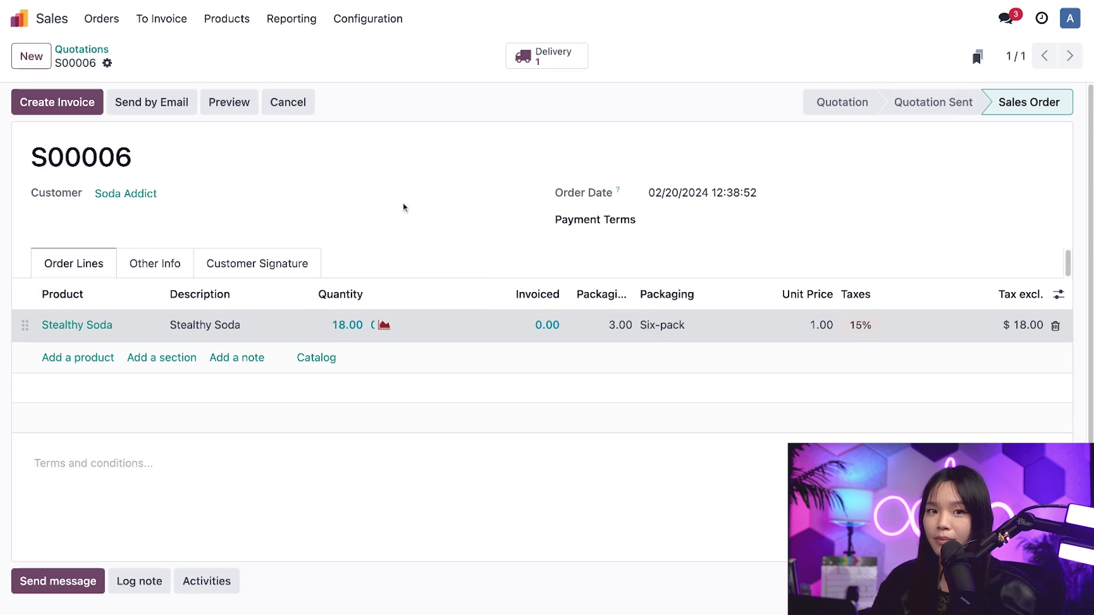
- Start a new Purchase request for quotation with Cola King as the vendor
{"action": "left_click", "coordinate": [19, 18]}
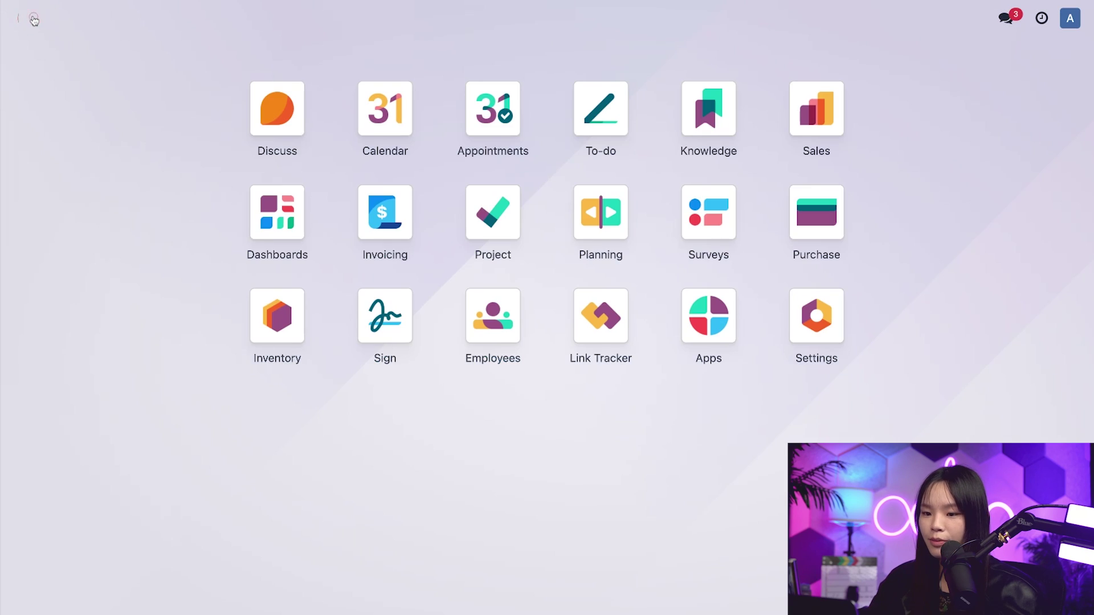
{"action": "left_click", "coordinate": [803, 214]}
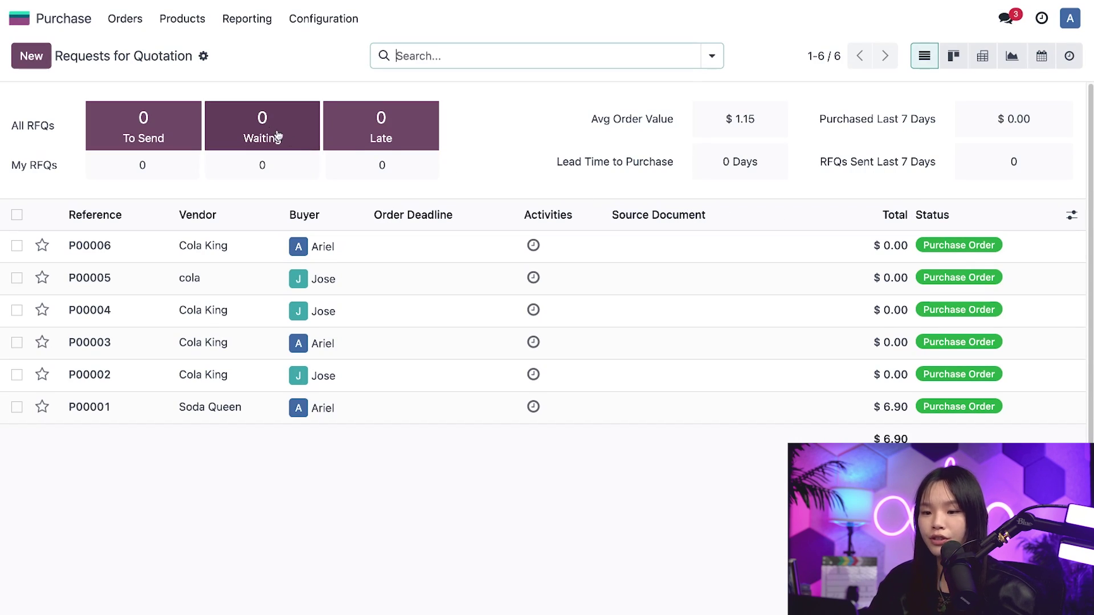
{"action": "left_click", "coordinate": [31, 56]}
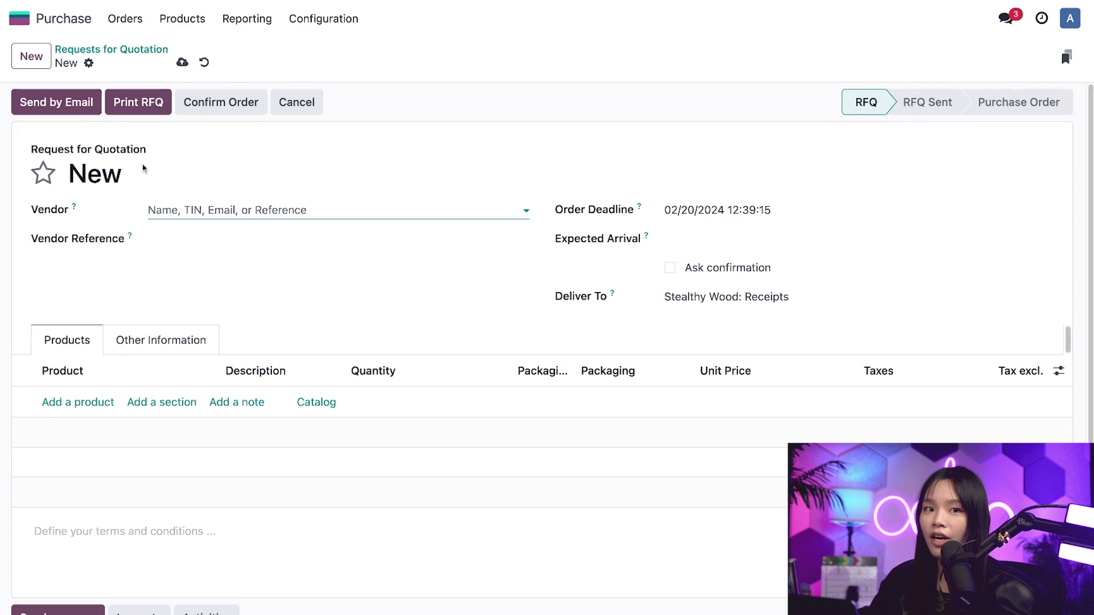
{"action": "left_click", "coordinate": [223, 207]}
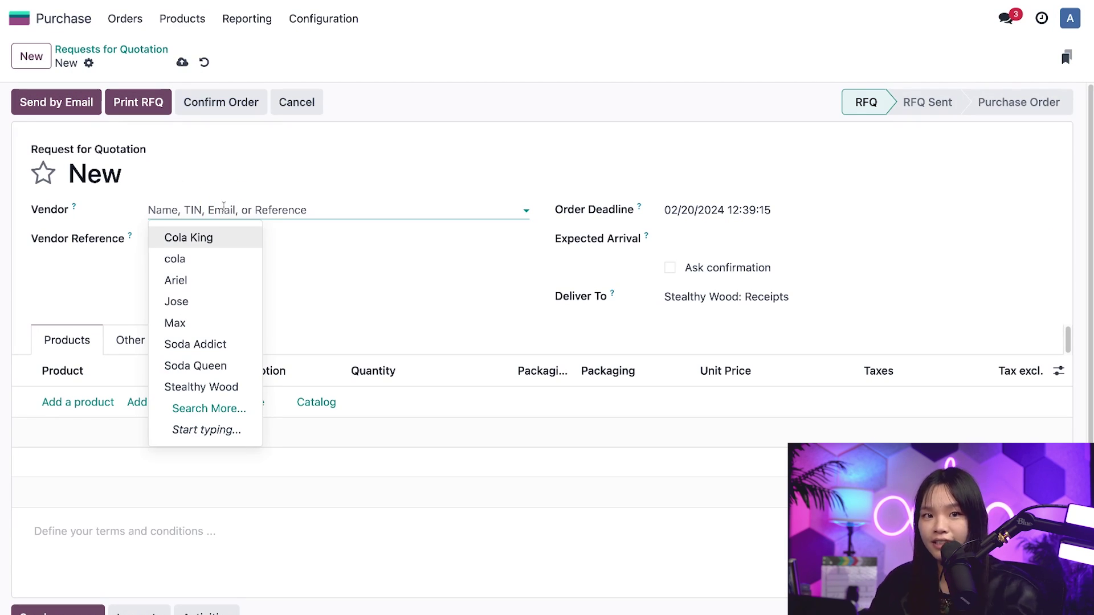
{"action": "left_click", "coordinate": [237, 244]}
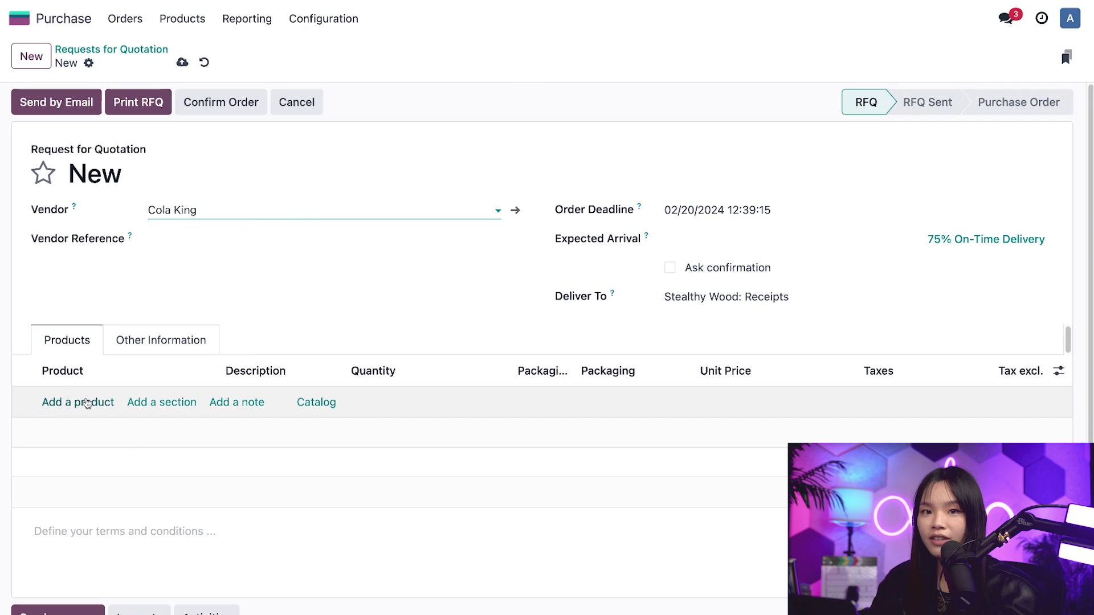
- Add a Stealthy Soda line for 60 units to the RFQ
{"action": "left_click", "coordinate": [87, 403]}
{"action": "left_click", "coordinate": [86, 401]}
{"action": "left_click", "coordinate": [120, 428]}
{"action": "left_click", "coordinate": [384, 401]}
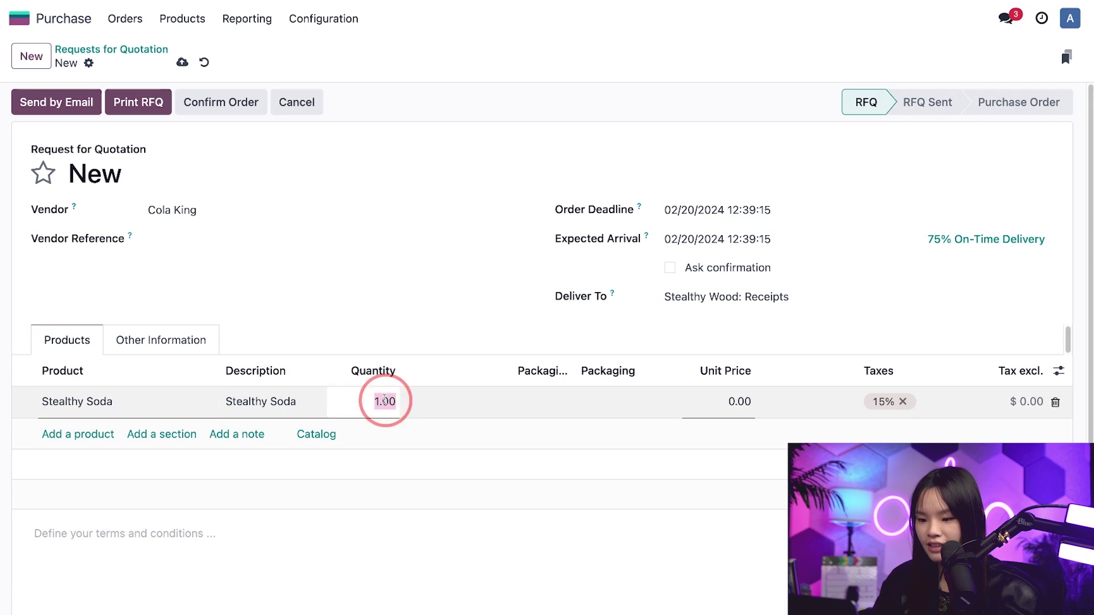
{"action": "type", "text": "60"}
{"action": "left_click", "coordinate": [447, 323]}
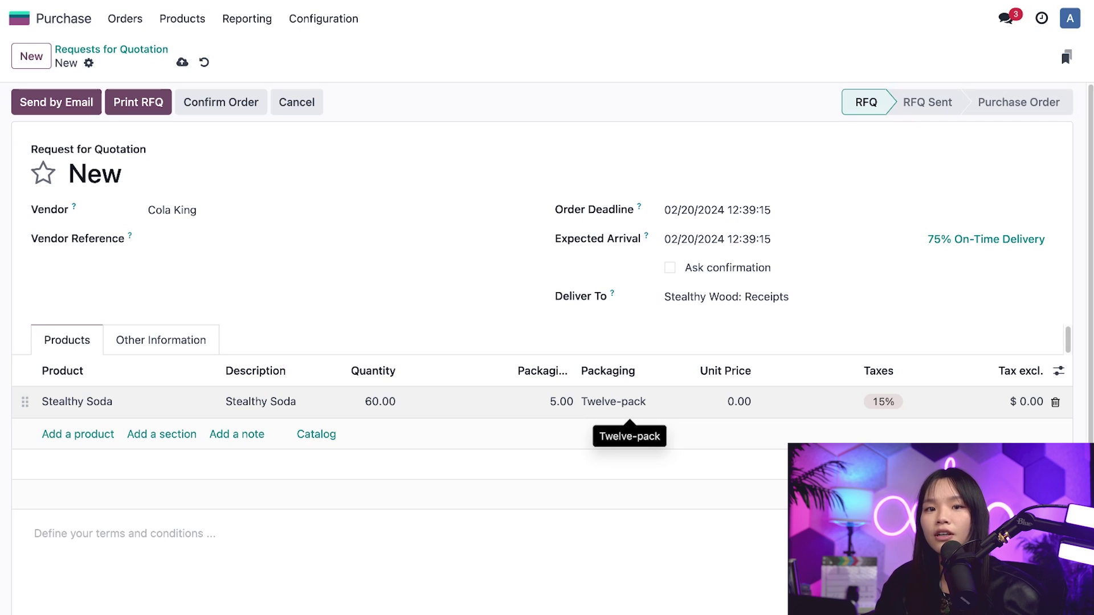
- Change the Stealthy Soda line's packaging to Six-pack, giving 10 packs for 60 units
{"action": "left_click", "coordinate": [626, 401]}
{"action": "left_click", "coordinate": [619, 401]}
{"action": "left_click", "coordinate": [620, 427]}
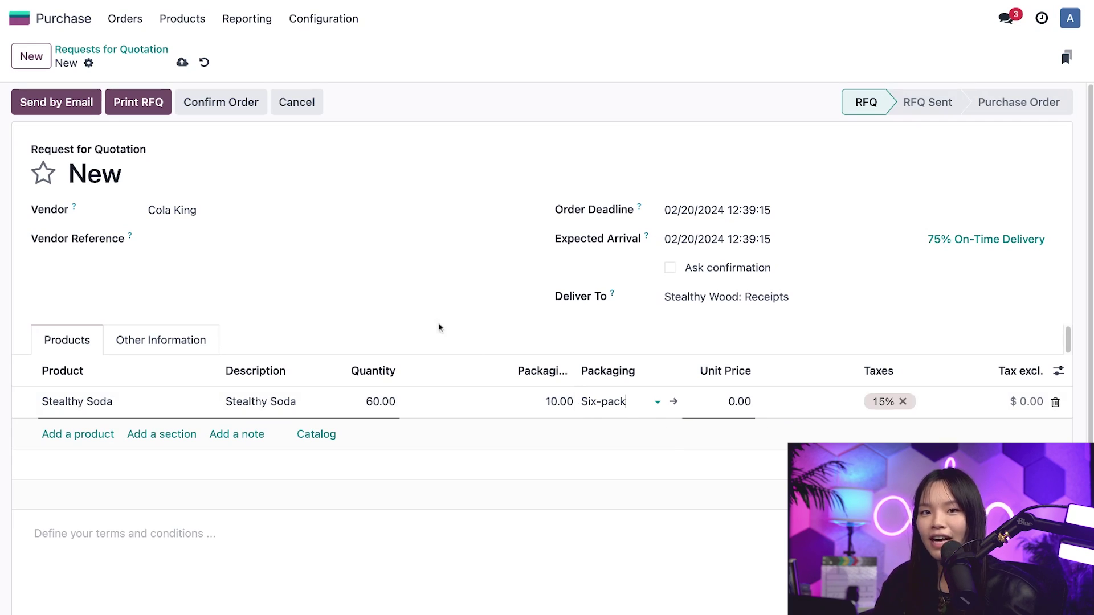
- Confirm purchase order P00007 and validate receipt WH/IN/00007 of 60 Stealthy Soda units
{"action": "left_click", "coordinate": [234, 102]}
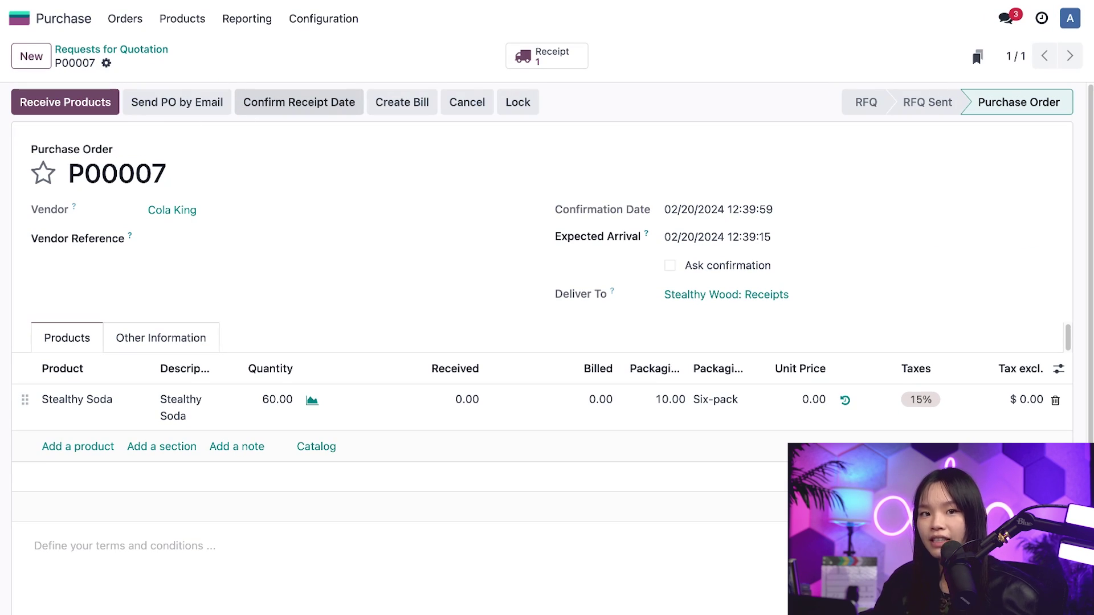
{"action": "left_click", "coordinate": [38, 103]}
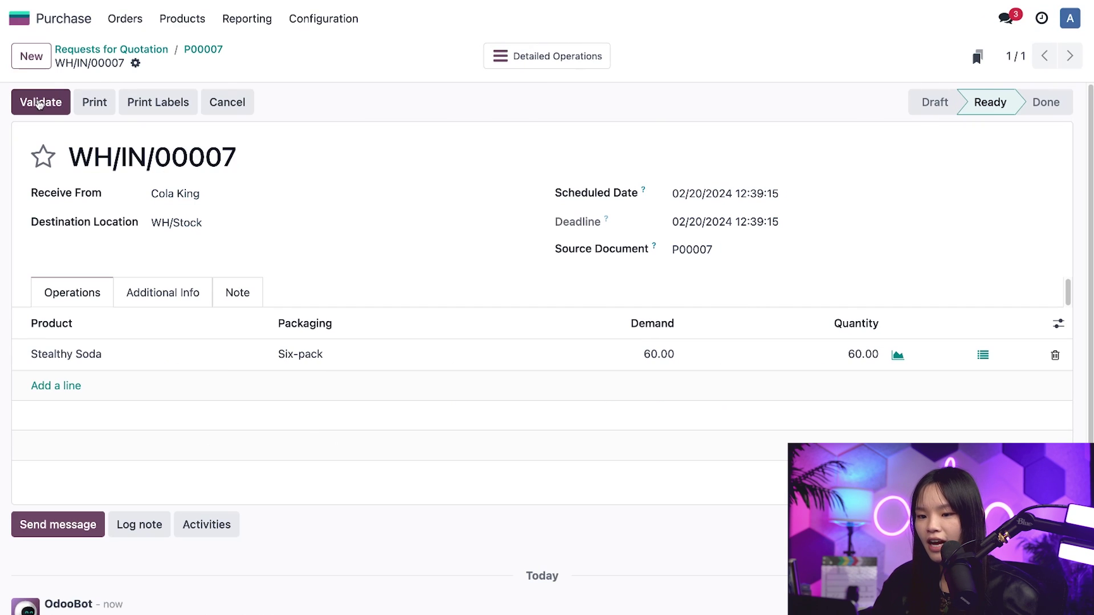
{"action": "left_click", "coordinate": [39, 103]}
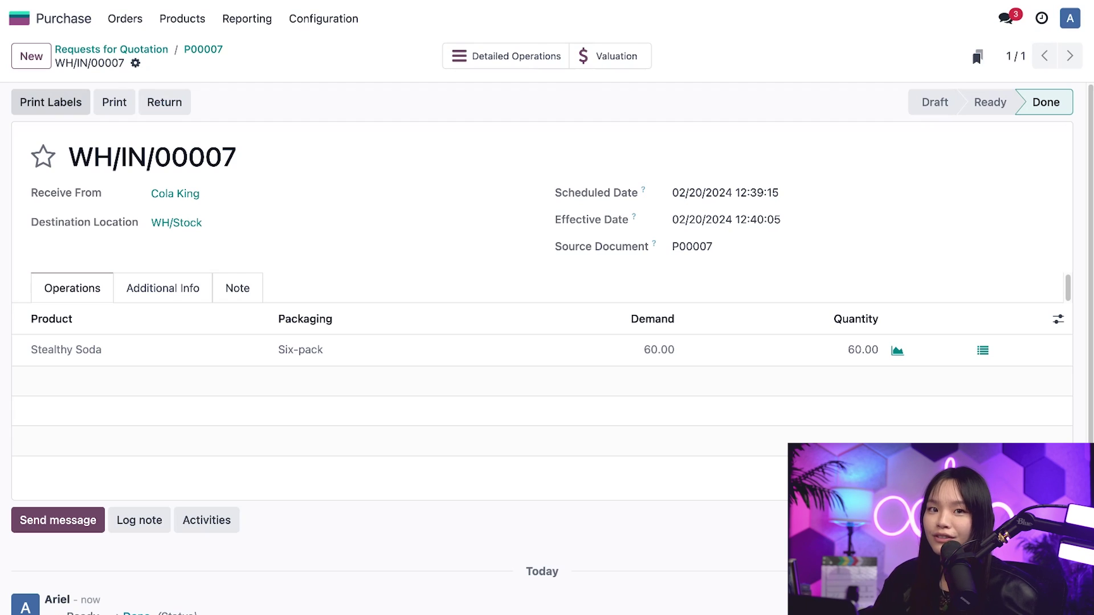
{"action": "left_click", "coordinate": [19, 18]}
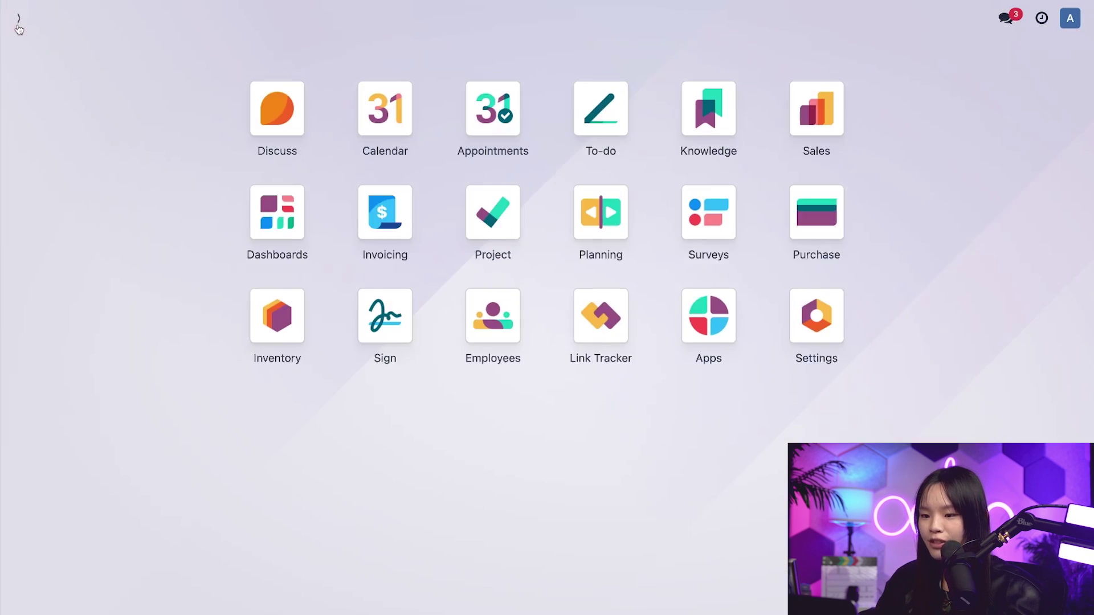
- Validate pending delivery WH/OUT/00006 of 18 Stealthy Soda units in Inventory
{"action": "left_click", "coordinate": [293, 325]}
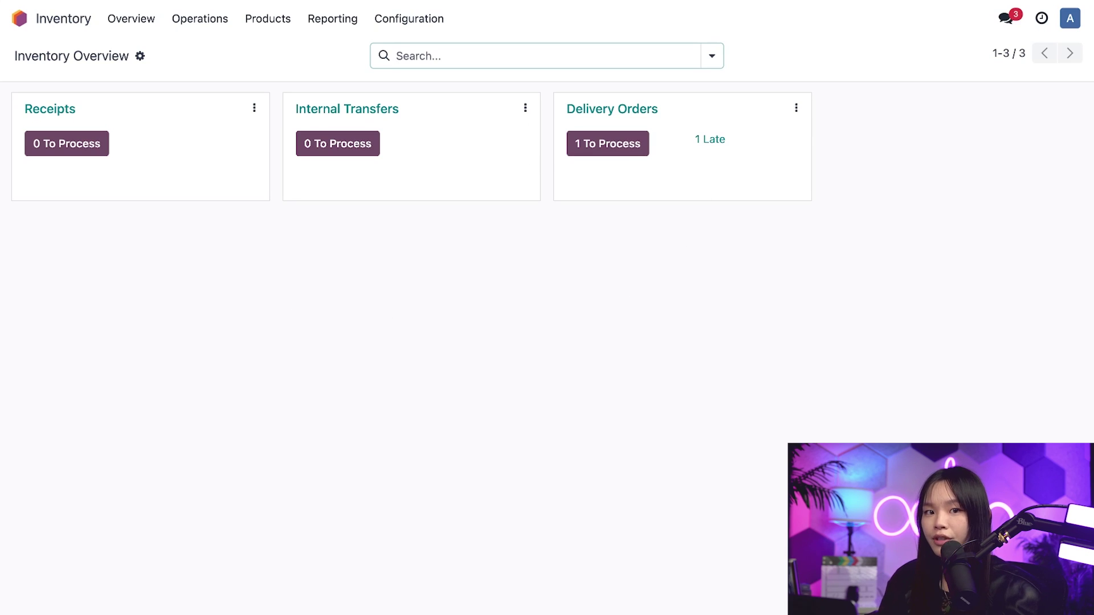
{"action": "left_click", "coordinate": [605, 147]}
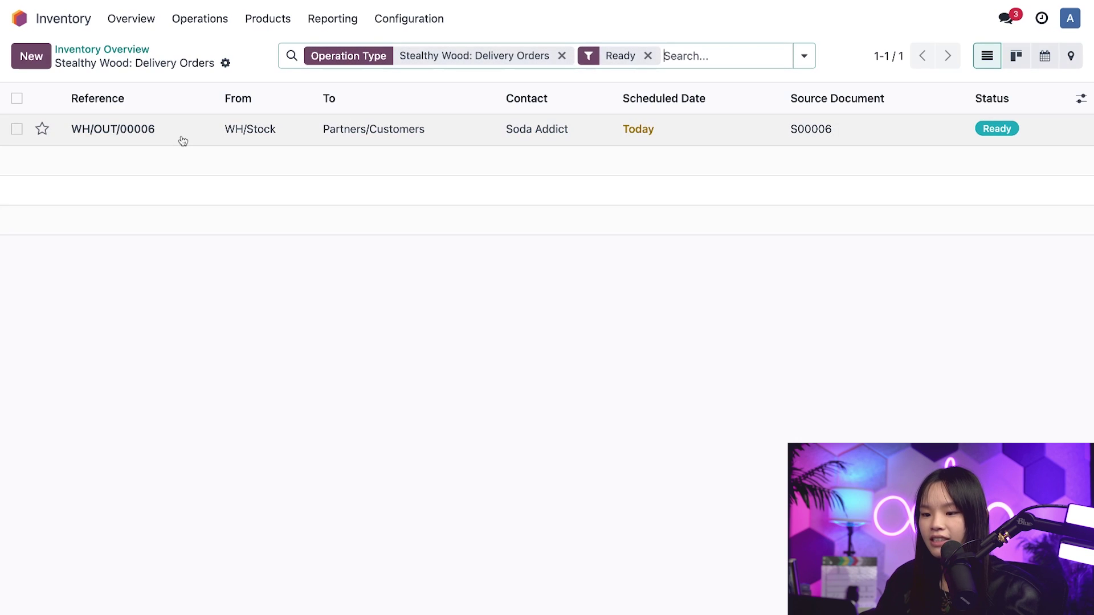
{"action": "left_click", "coordinate": [182, 140]}
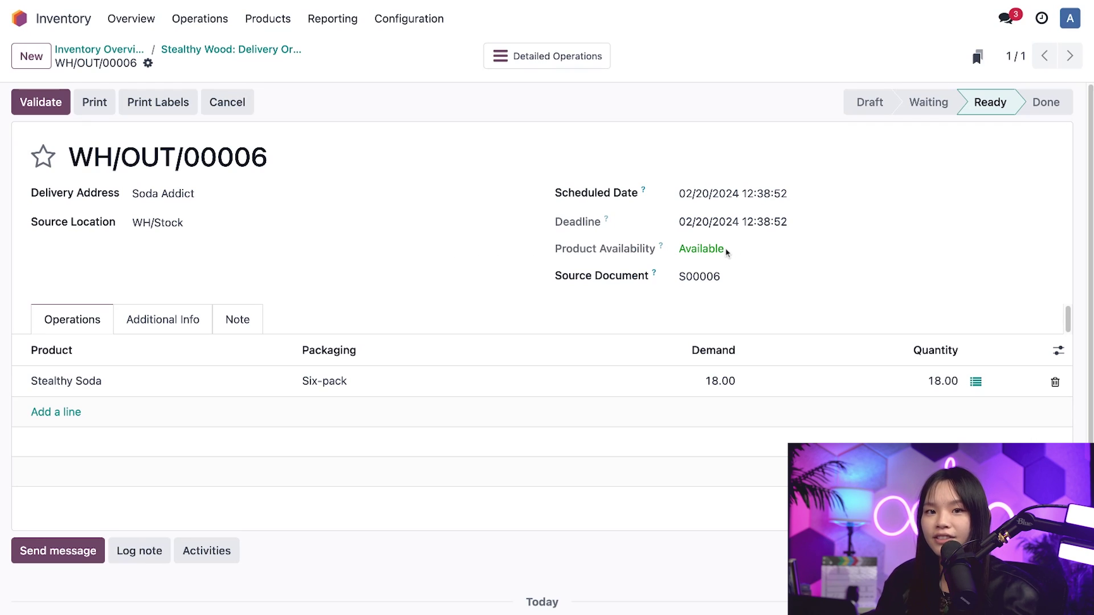
{"action": "left_click", "coordinate": [40, 104]}
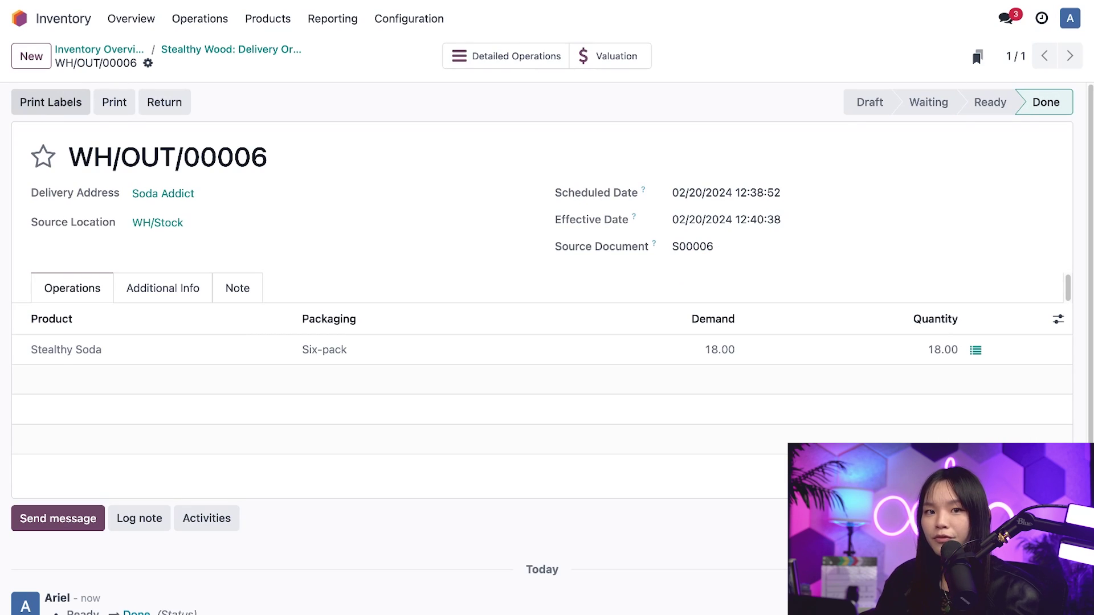
- Open the Stealthy Soda product from the Products list and view its on-hand quantities by location
{"action": "left_click", "coordinate": [275, 19]}
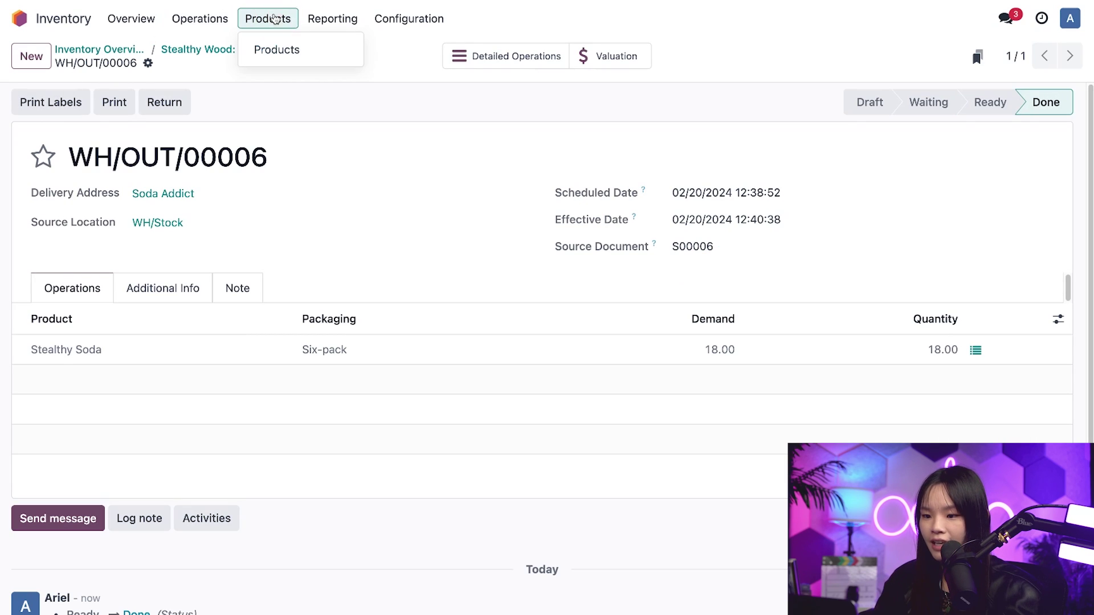
{"action": "left_click", "coordinate": [303, 50]}
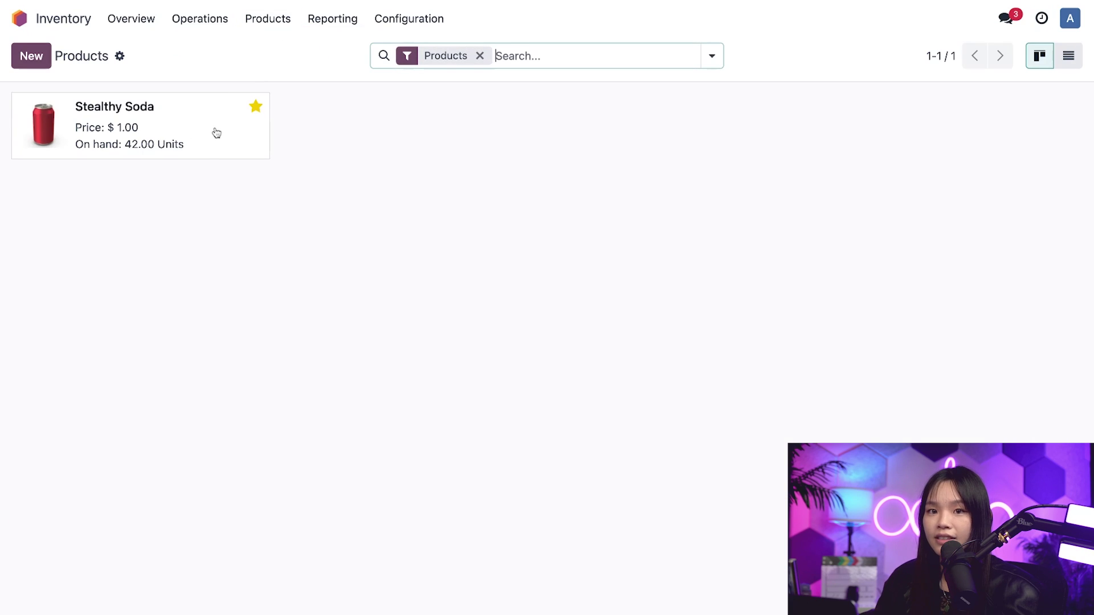
{"action": "left_click", "coordinate": [216, 133]}
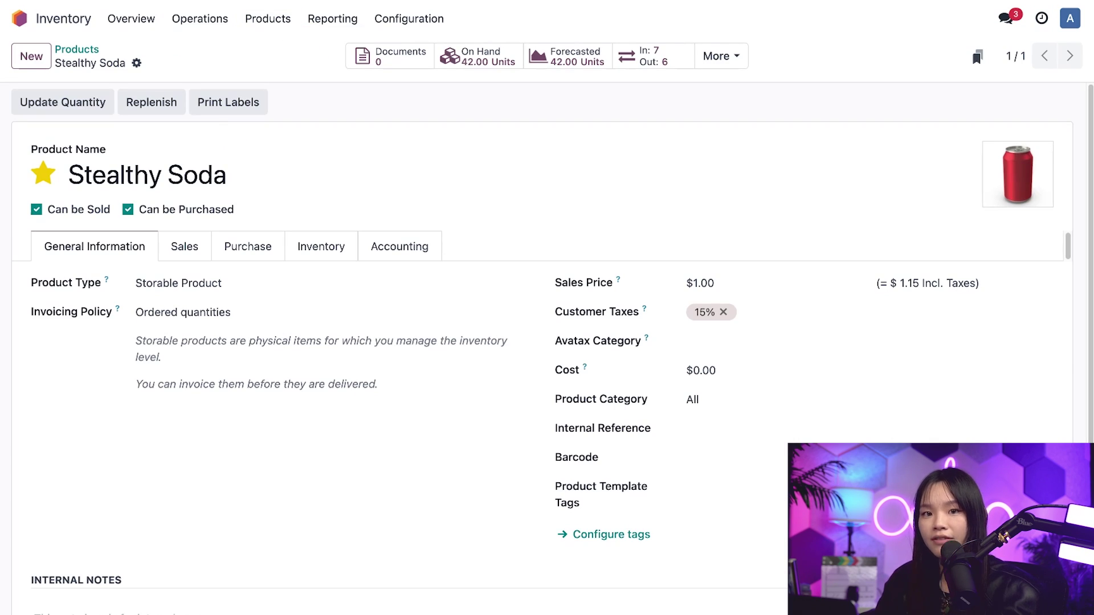
{"action": "left_click", "coordinate": [507, 67]}
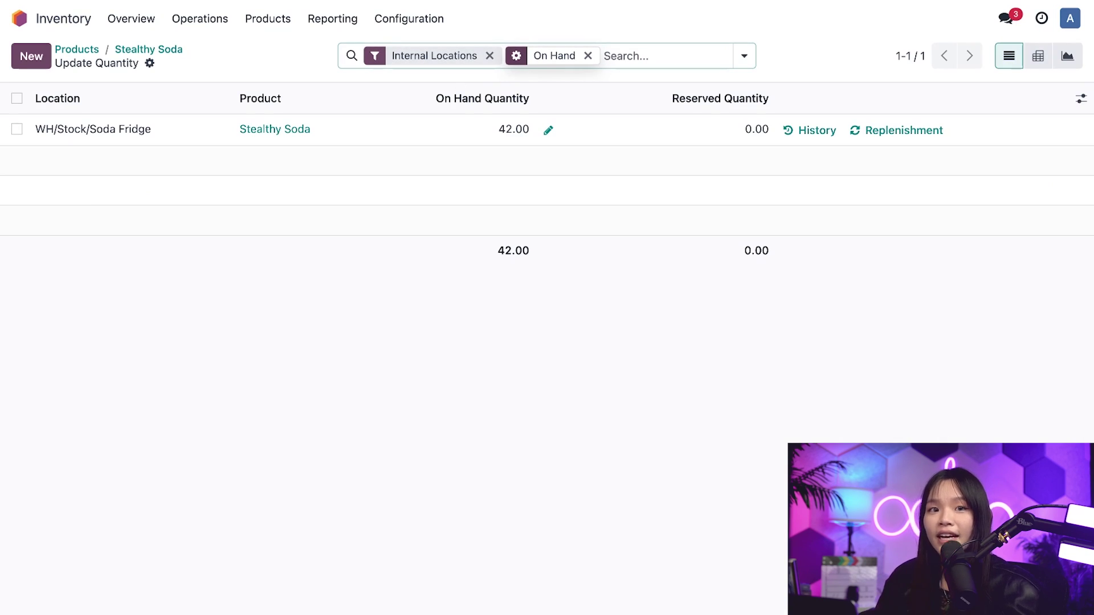